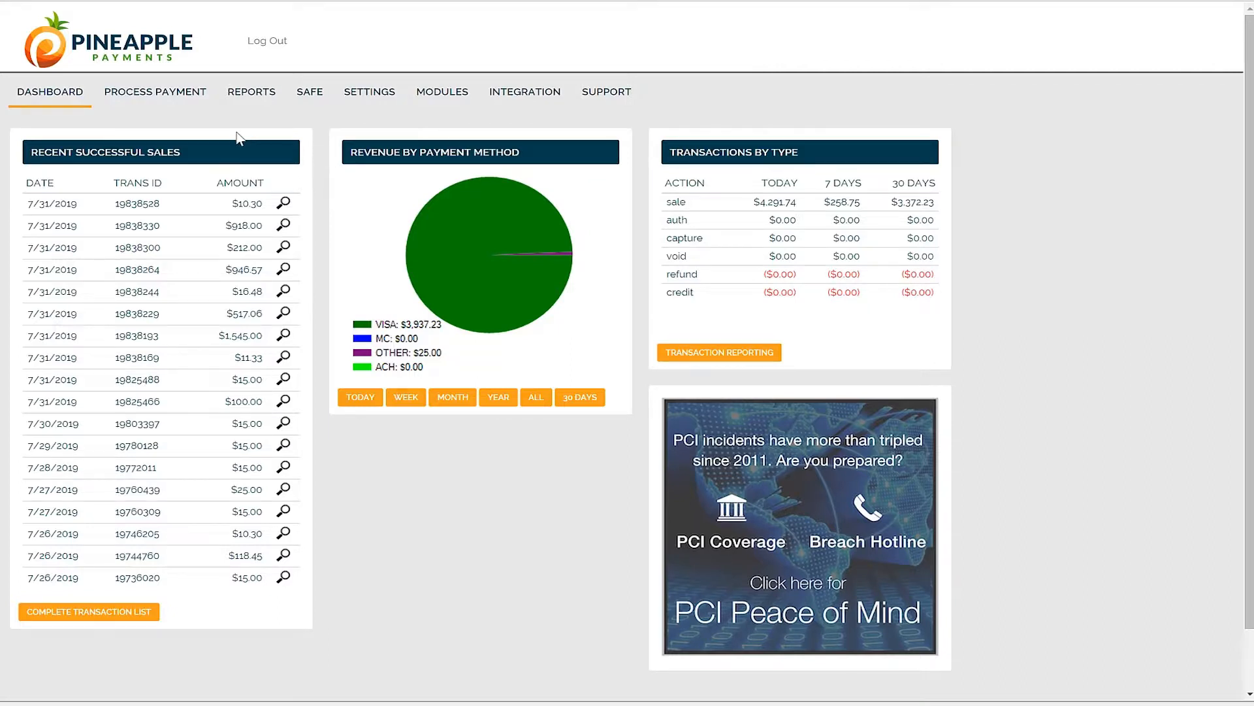
Open Recurring Billing and search for all active recurring plans, leaving the other filters blank.
{"action": "mouse_move", "coordinate": [200, 98]}
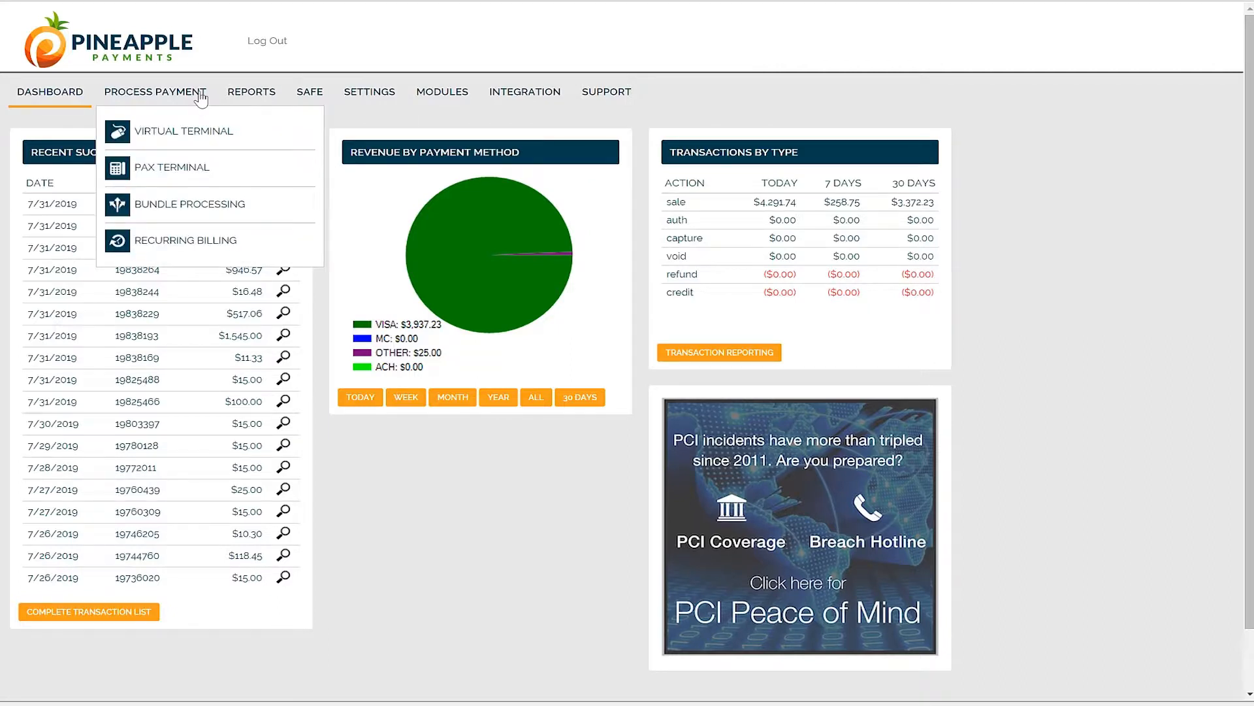
{"action": "left_click", "coordinate": [273, 247]}
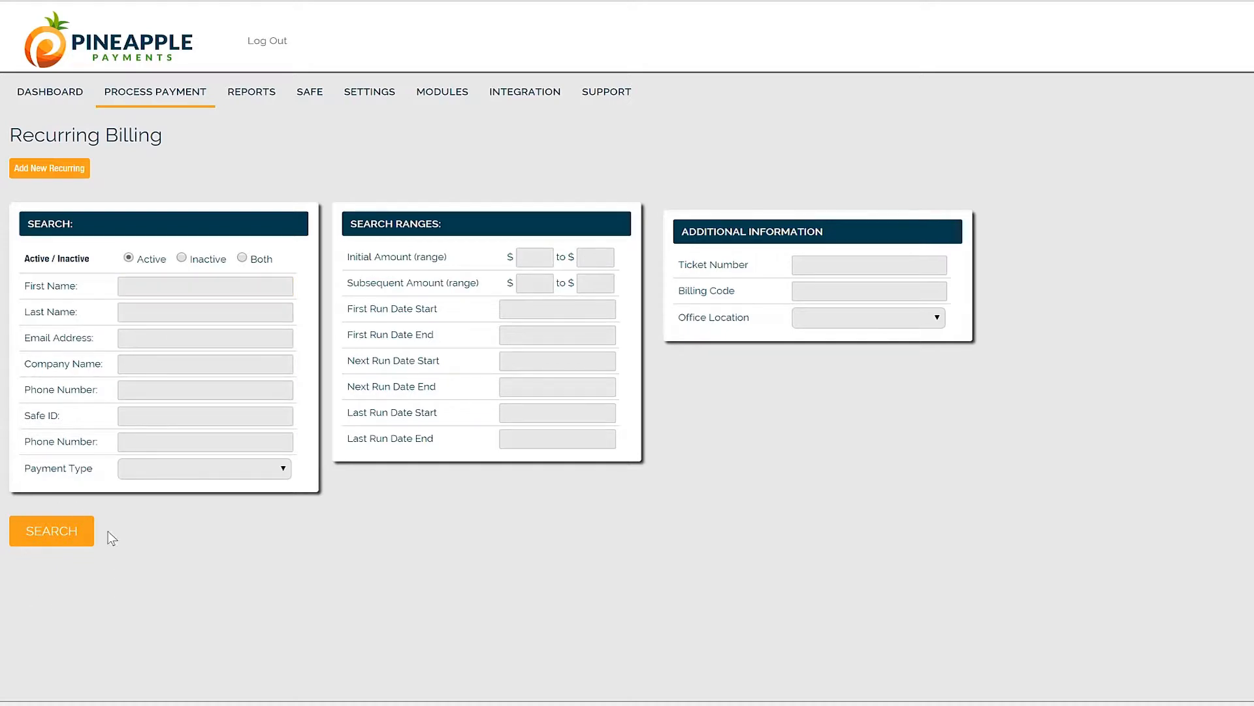
{"action": "left_click", "coordinate": [45, 531]}
{"action": "scroll", "coordinate": [421, 260], "scroll_direction": "down", "scroll_amount": 1}
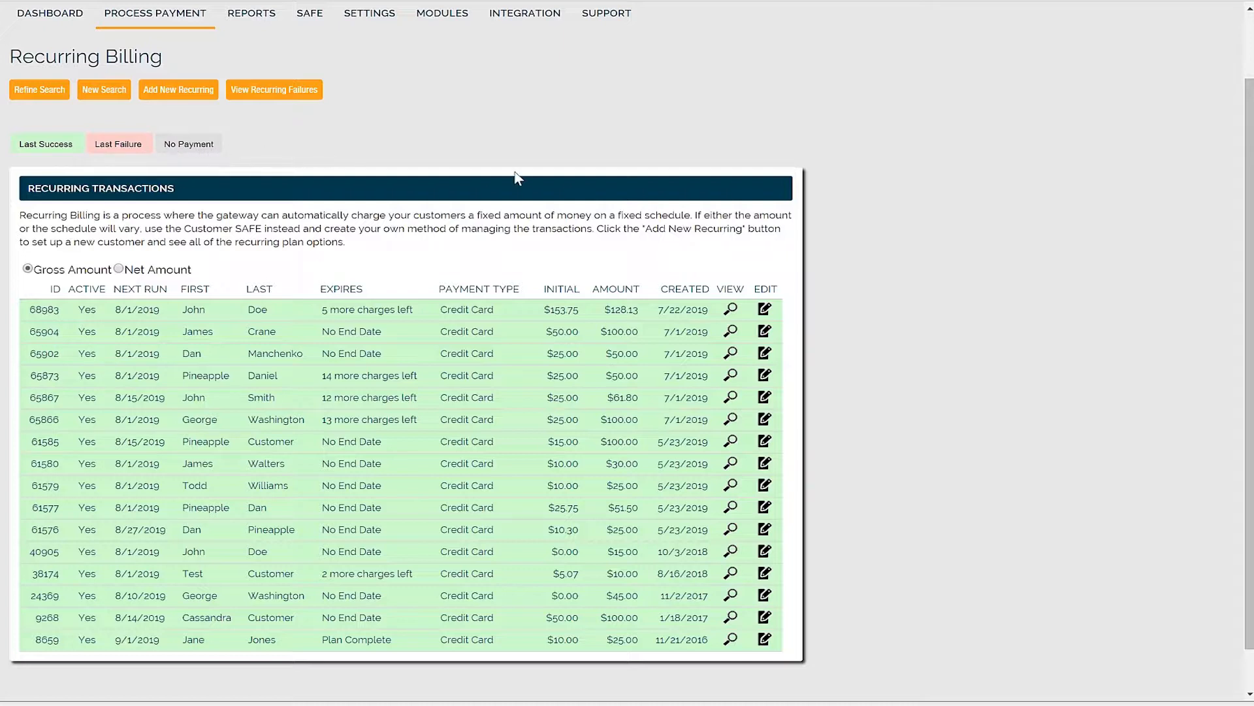
{"action": "scroll", "coordinate": [582, 134], "scroll_direction": "down", "scroll_amount": 1}
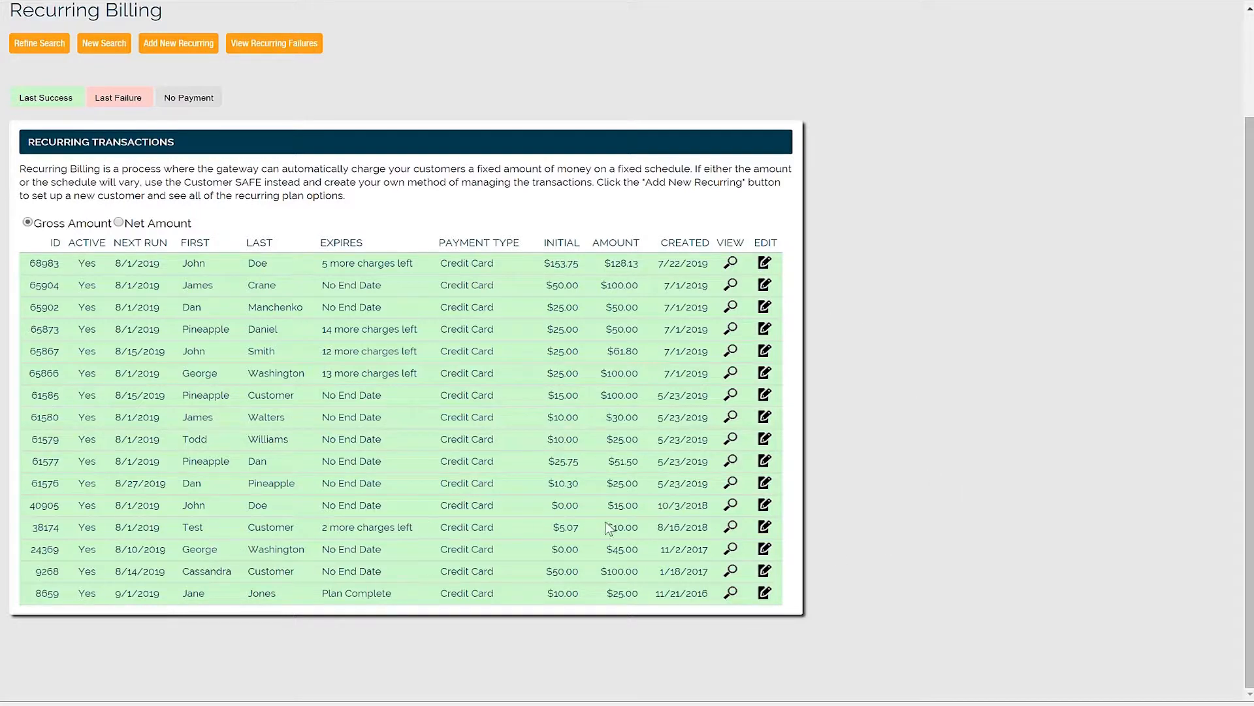
Review the transaction history and plan changes of the recurring plan created 8/16/2018, and return to the plan list.
{"action": "left_click", "coordinate": [731, 527]}
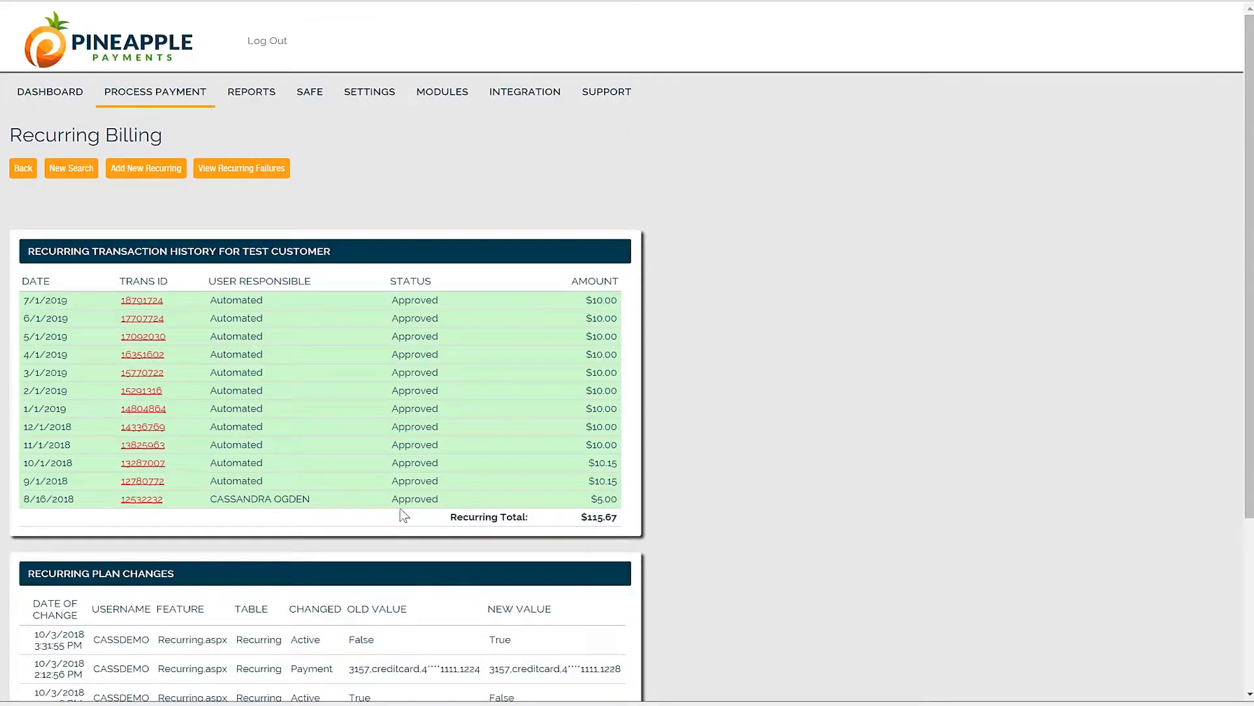
{"action": "scroll", "coordinate": [502, 347], "scroll_direction": "down", "scroll_amount": 3}
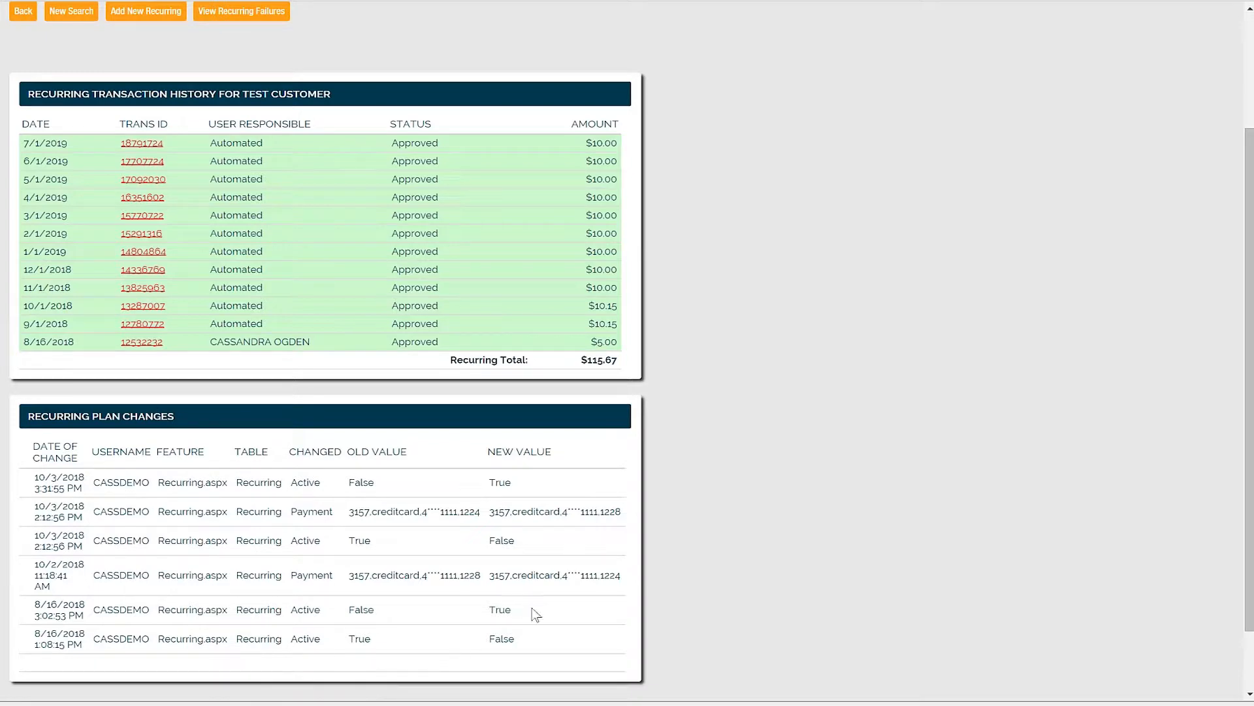
{"action": "scroll", "coordinate": [426, 442], "scroll_direction": "up", "scroll_amount": 3}
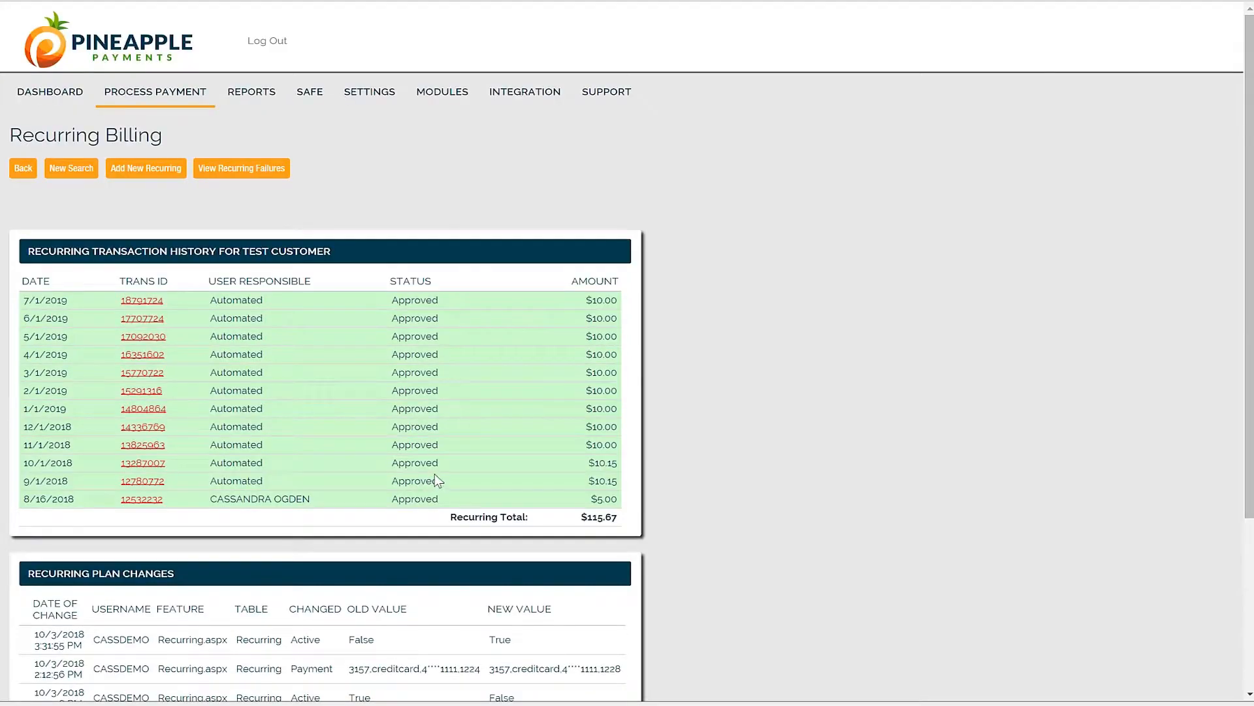
{"action": "left_click", "coordinate": [26, 169]}
Open the recurring plan created 7/22/2019 for editing and review its plan, billing and payment settings.
{"action": "scroll", "coordinate": [726, 180], "scroll_direction": "down", "scroll_amount": 1}
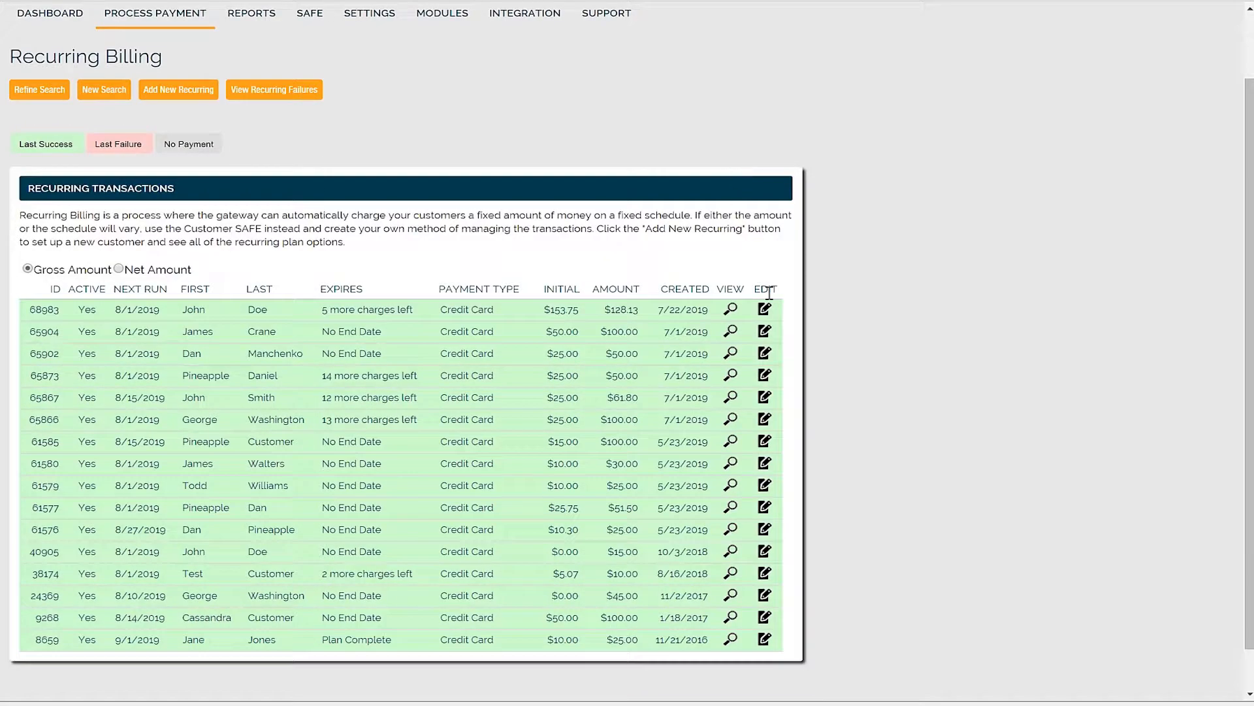
{"action": "left_click", "coordinate": [768, 316]}
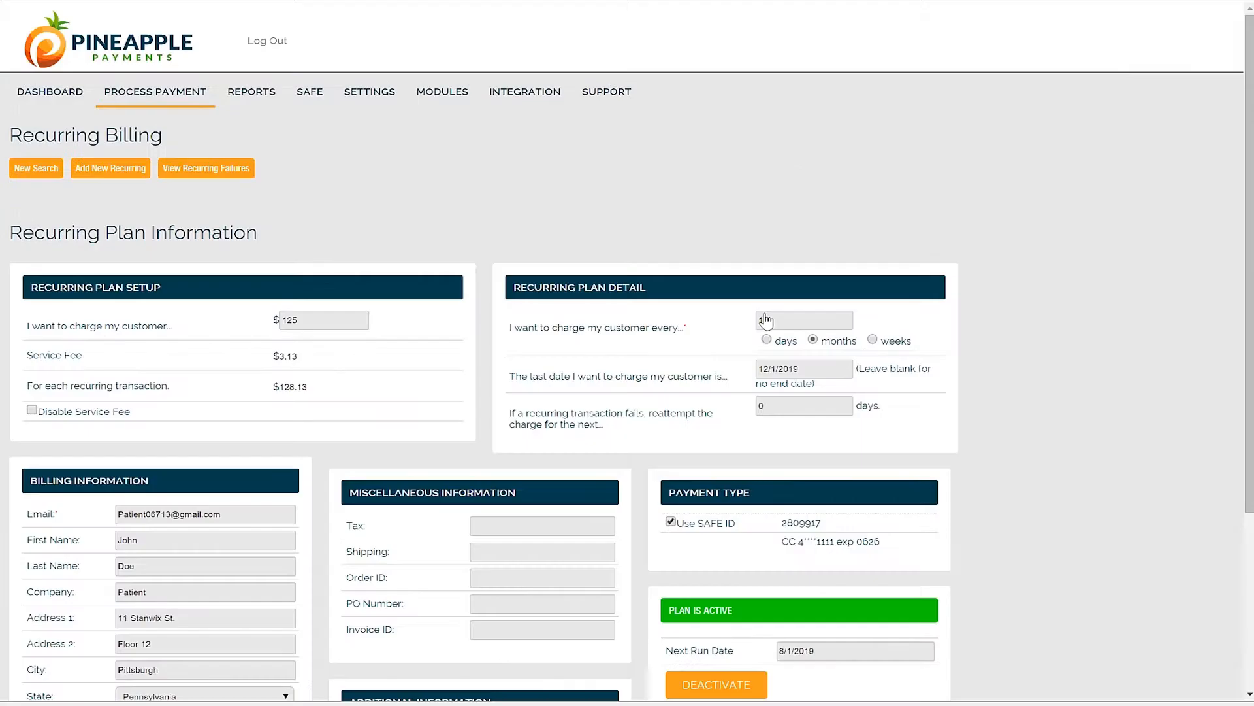
{"action": "scroll", "coordinate": [330, 225], "scroll_direction": "down", "scroll_amount": 1}
{"action": "scroll", "coordinate": [329, 226], "scroll_direction": "down", "scroll_amount": 1}
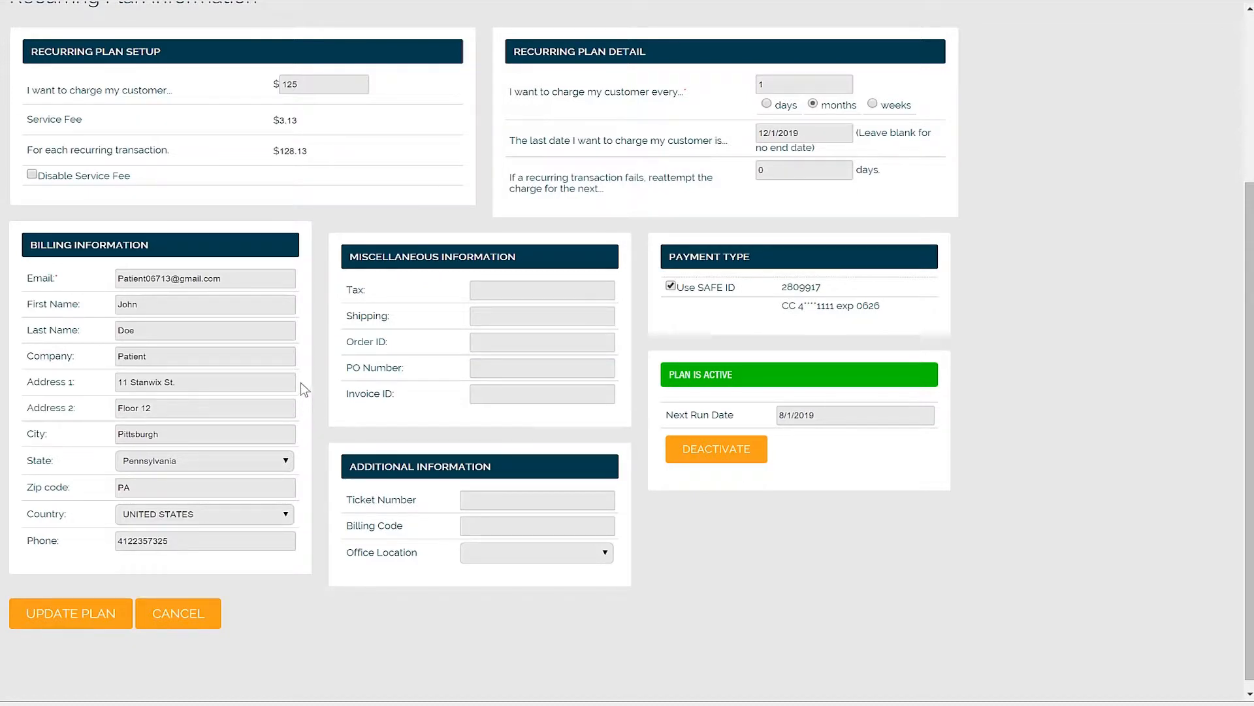
{"action": "scroll", "coordinate": [300, 382], "scroll_direction": "up", "scroll_amount": 4}
Return to the Recurring Billing page and start adding a new recurring plan.
{"action": "mouse_move", "coordinate": [152, 98]}
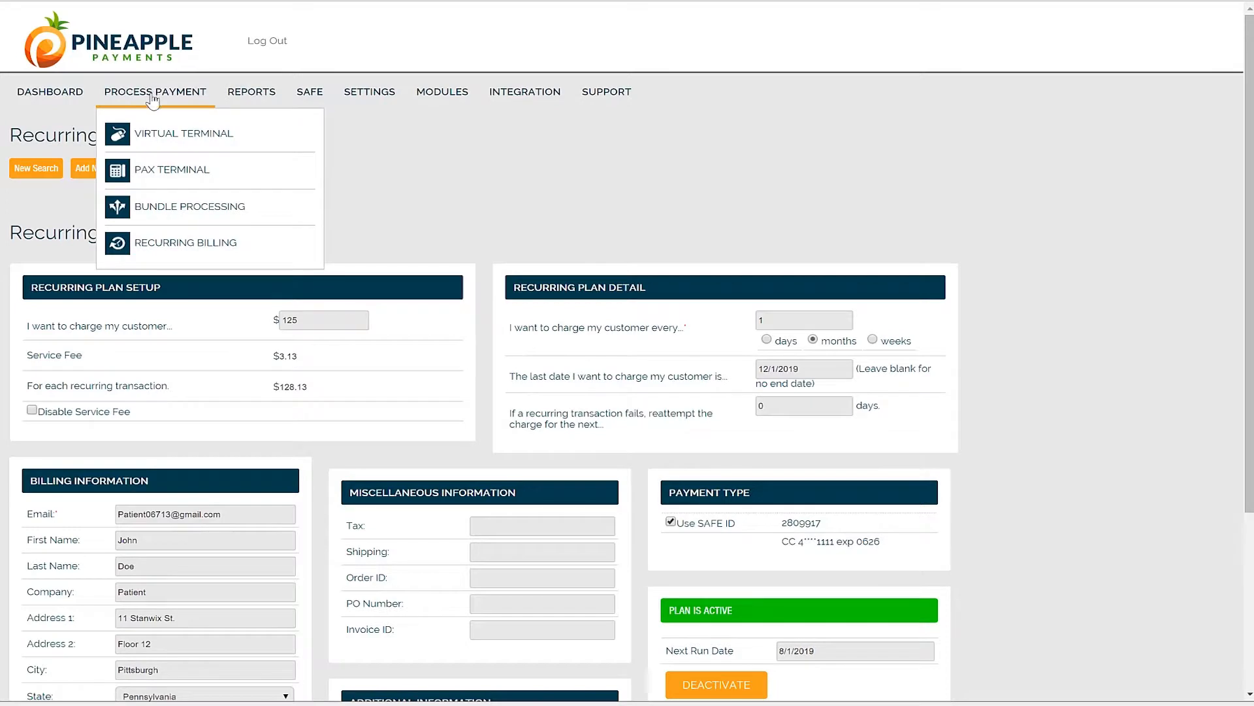
{"action": "left_click", "coordinate": [233, 255]}
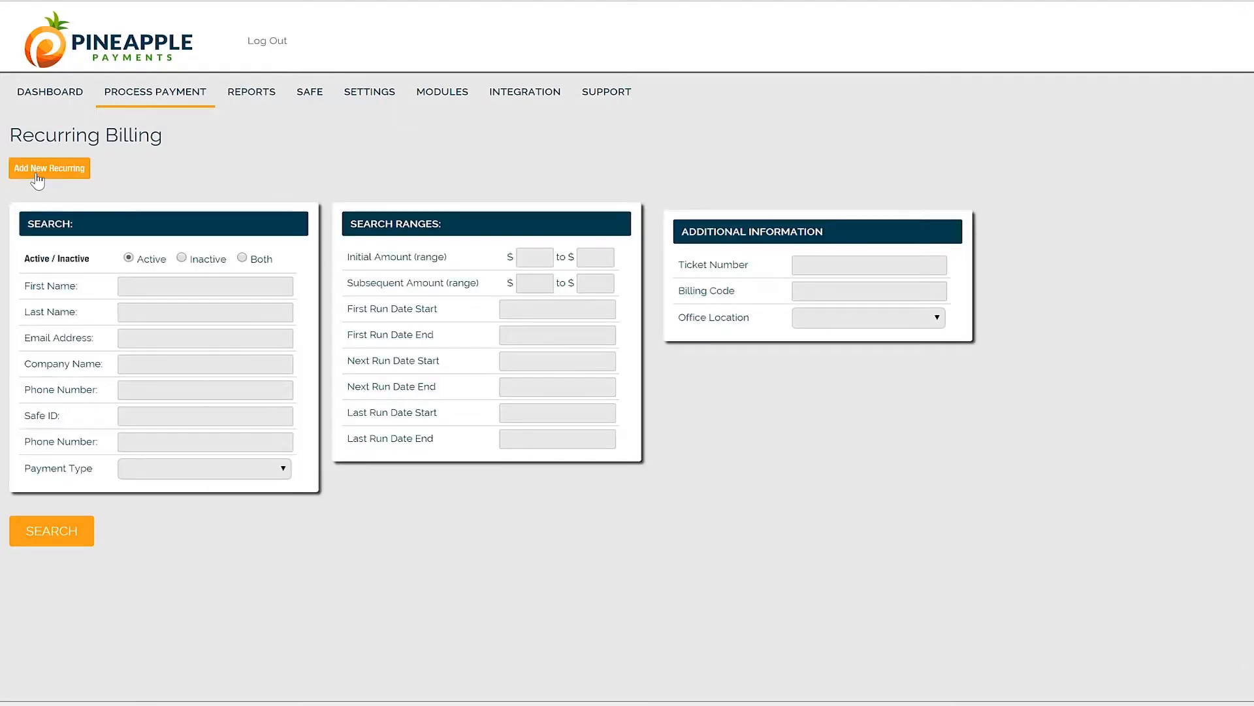
{"action": "left_click", "coordinate": [37, 172]}
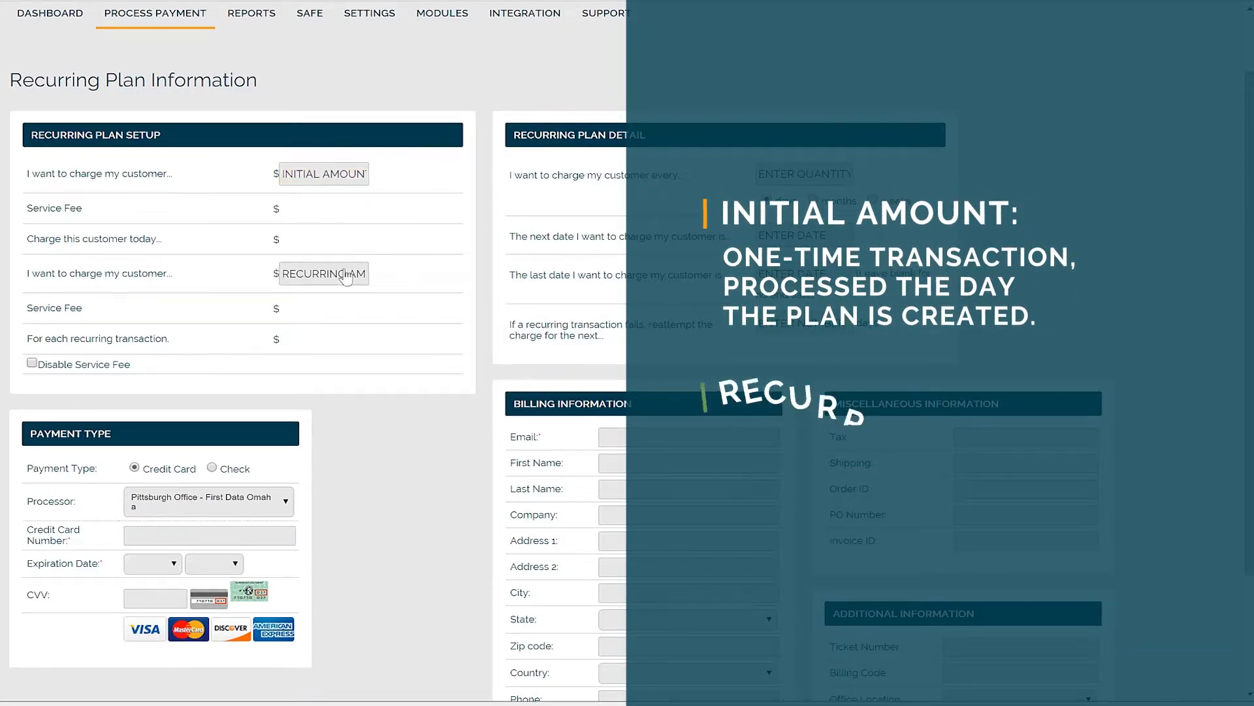
Set the plan's initial amount to $0.00 and its recurring amount to $100.00.
{"action": "left_click", "coordinate": [360, 183]}
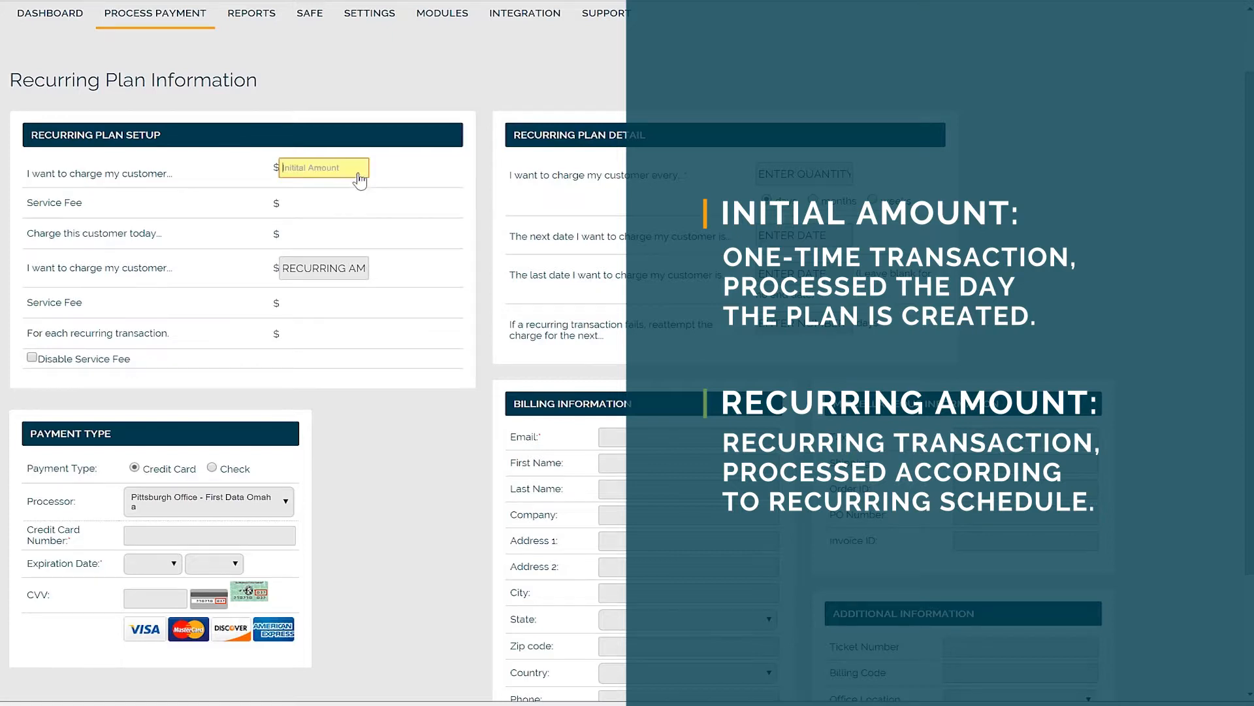
{"action": "type", "text": "0"}
{"action": "left_click", "coordinate": [382, 207]}
{"action": "left_click", "coordinate": [324, 274]}
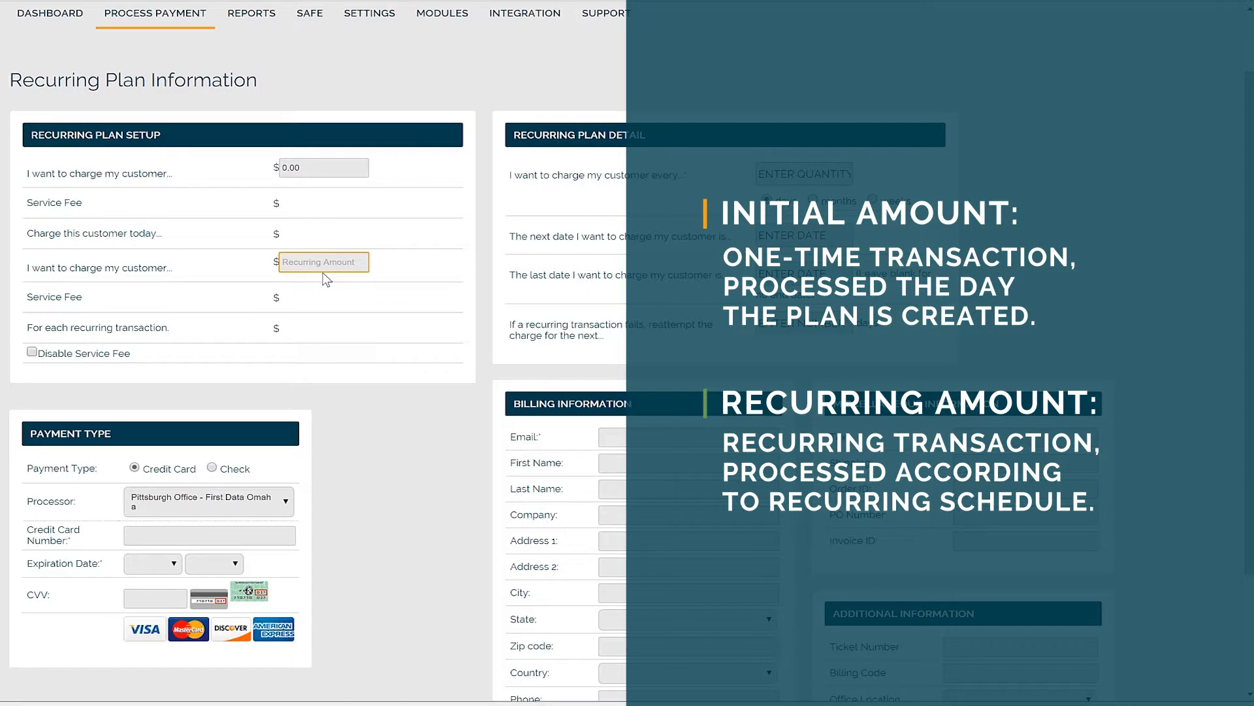
{"action": "left_click", "coordinate": [359, 276]}
{"action": "type", "text": "100"}
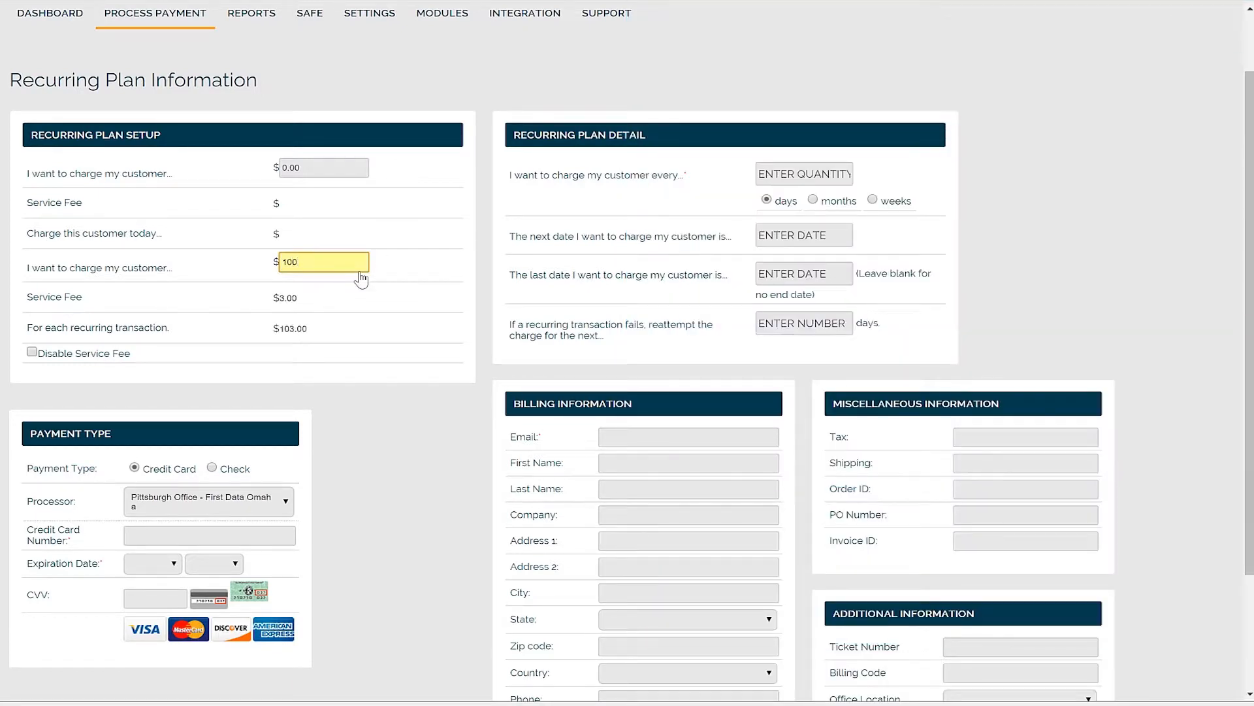
{"action": "left_click", "coordinate": [386, 409]}
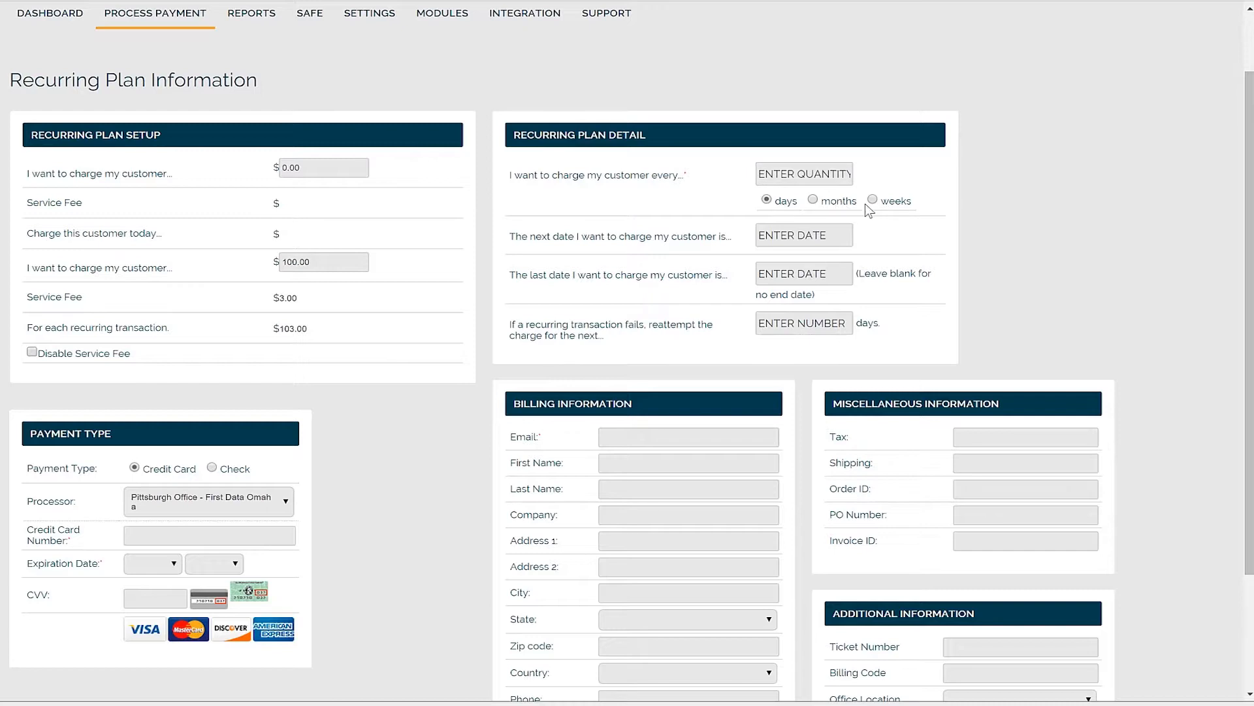
Schedule the charge every 1 month with 8/1/2019 as the next charge date.
{"action": "left_click", "coordinate": [823, 180]}
{"action": "key", "text": "BackSpace"}
{"action": "type", "text": "1"}
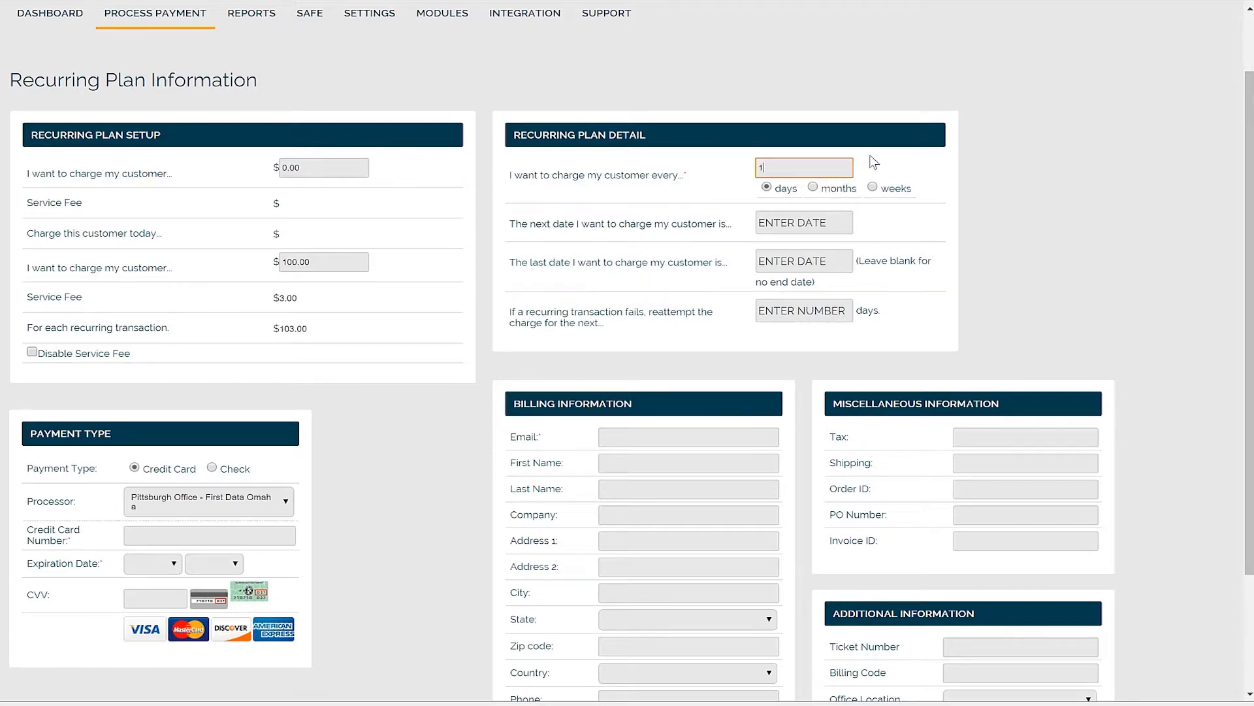
{"action": "left_click", "coordinate": [820, 189]}
{"action": "left_click", "coordinate": [787, 225]}
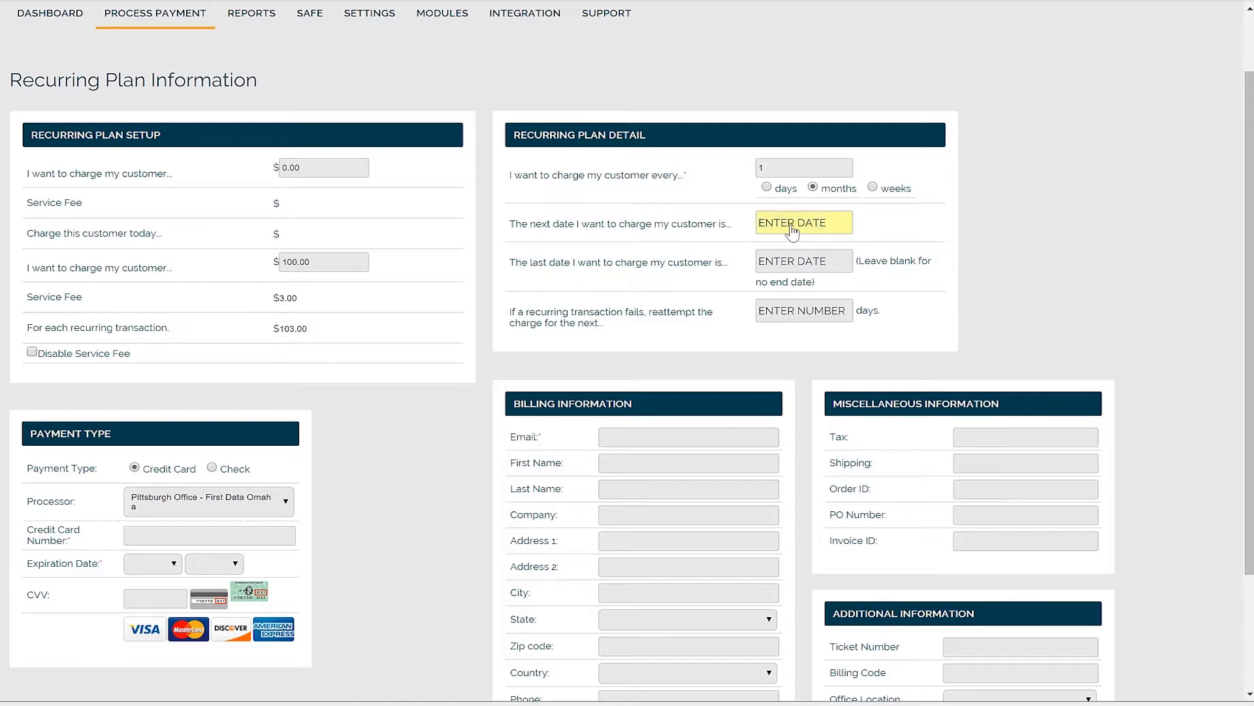
{"action": "left_click", "coordinate": [839, 229]}
{"action": "left_click", "coordinate": [897, 237]}
{"action": "left_click", "coordinate": [859, 267]}
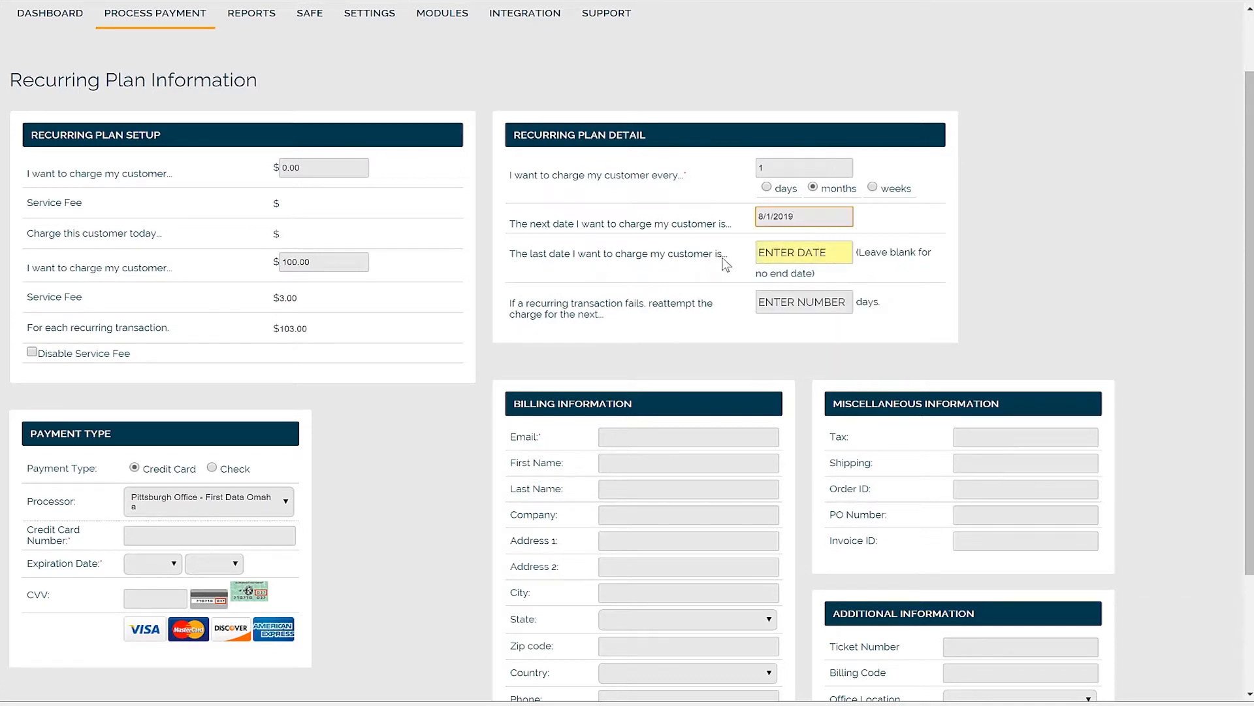
{"action": "left_click", "coordinate": [796, 254]}
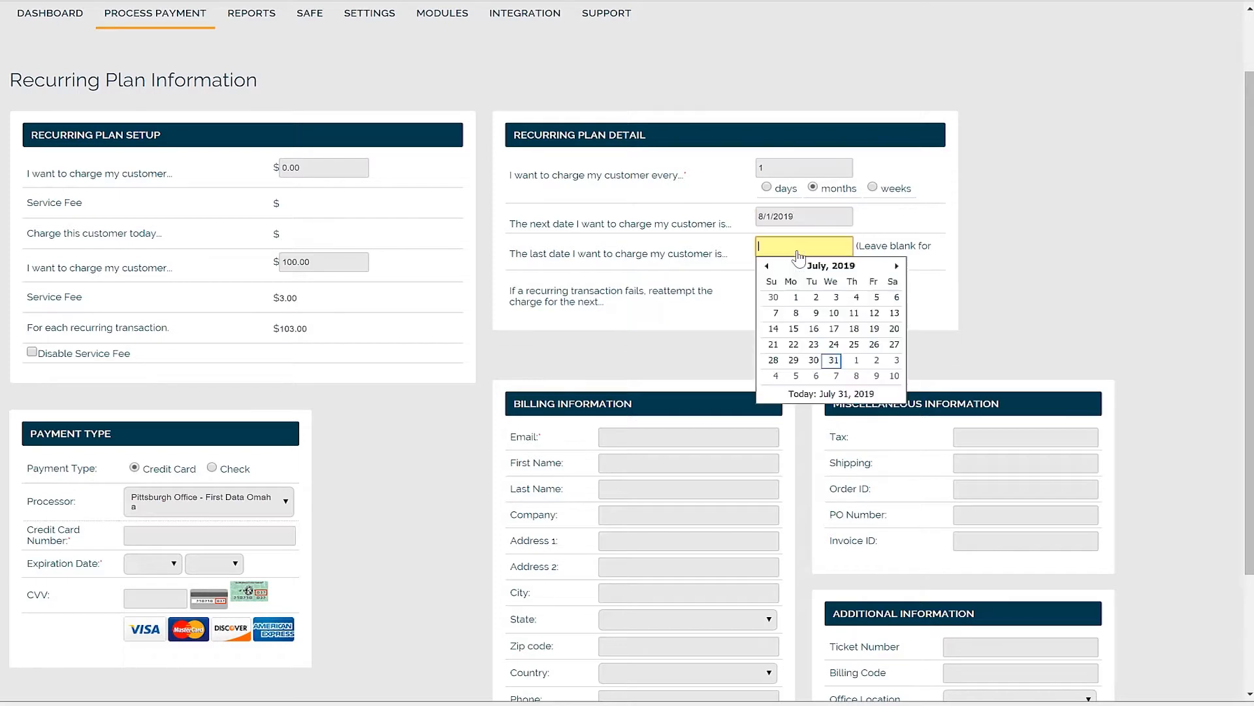
{"action": "left_click", "coordinate": [897, 267]}
{"action": "left_click", "coordinate": [897, 267]}
{"action": "left_click", "coordinate": [897, 266]}
{"action": "left_click", "coordinate": [801, 245]}
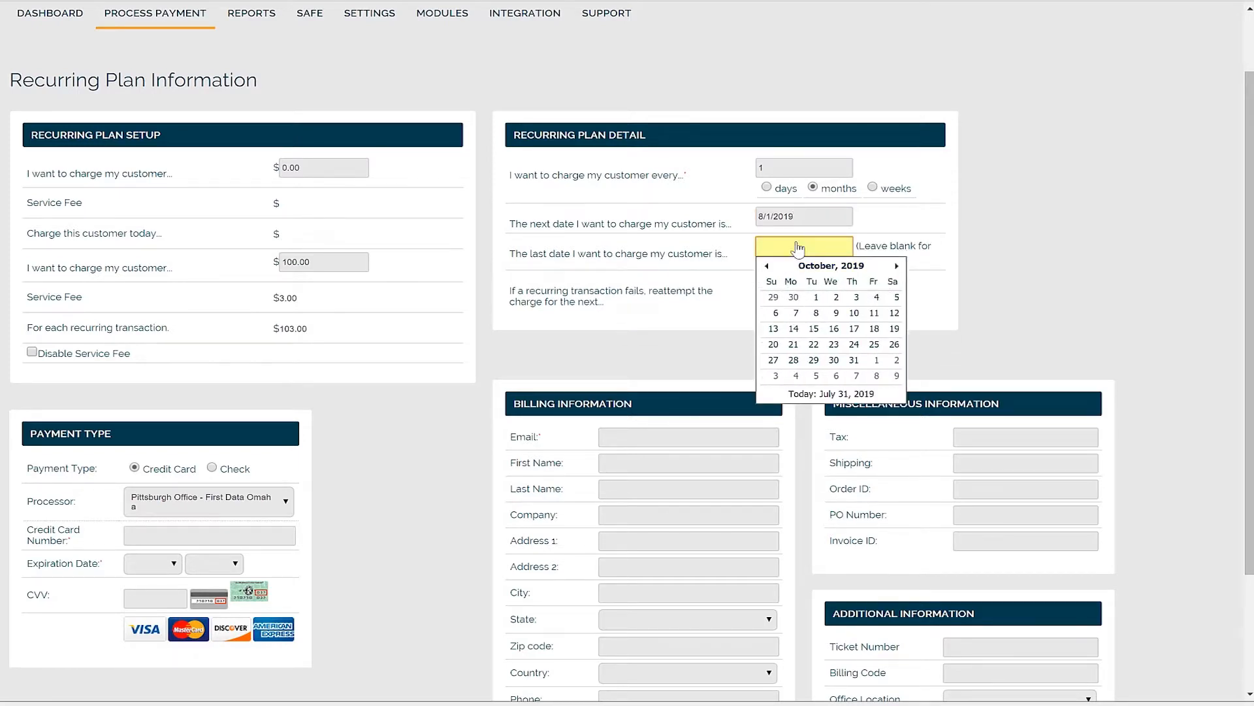
{"action": "left_click", "coordinate": [872, 248]}
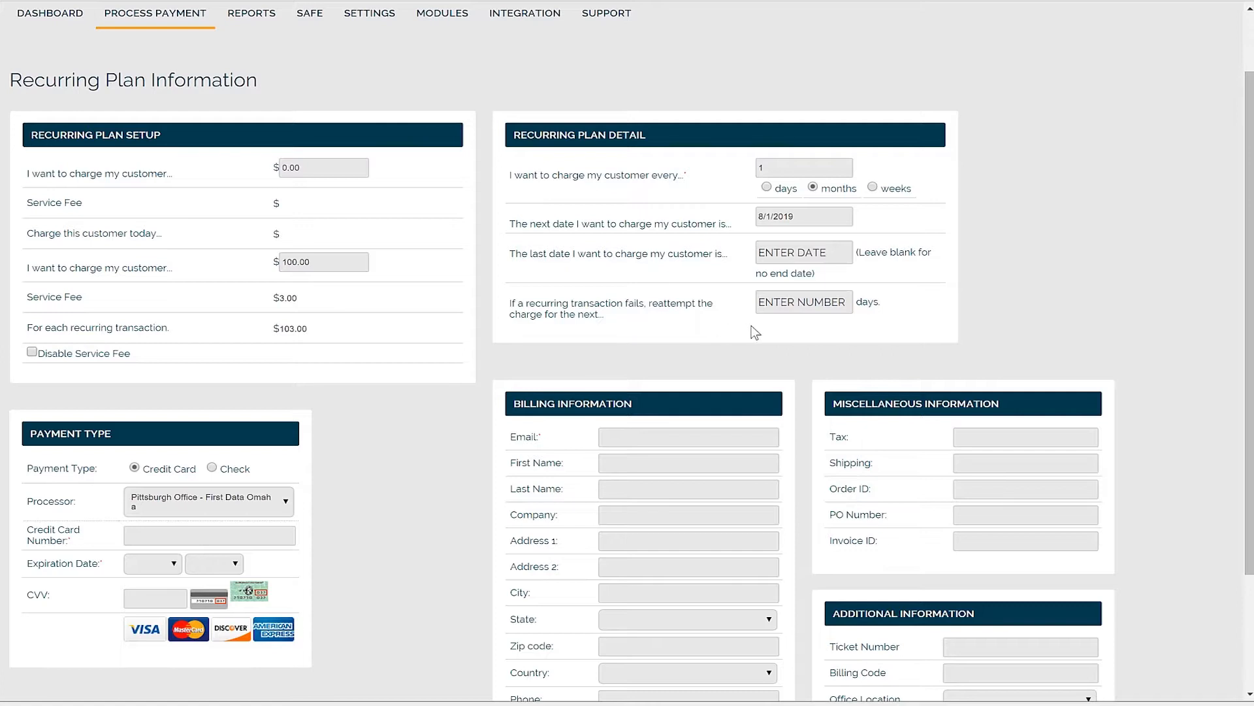
Set failed recurring transactions to be reattempted for the next 2 days.
{"action": "left_click", "coordinate": [803, 307]}
{"action": "left_click", "coordinate": [803, 307]}
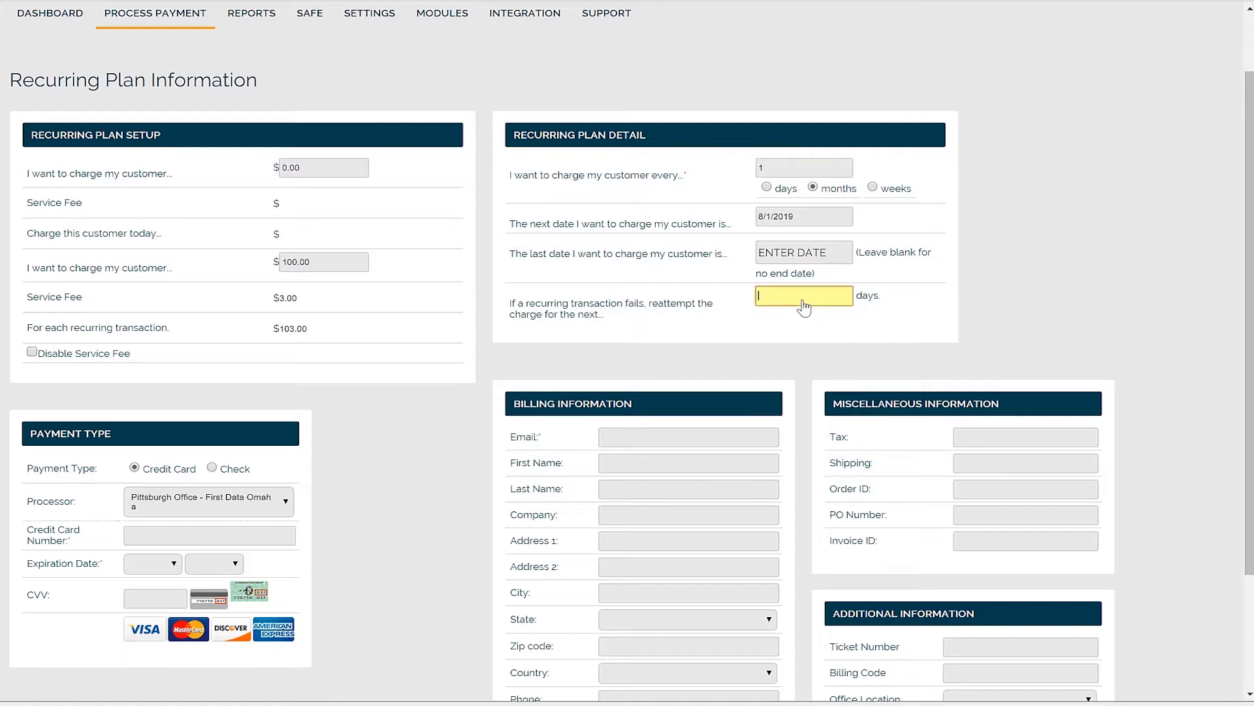
{"action": "left_click", "coordinate": [808, 319]}
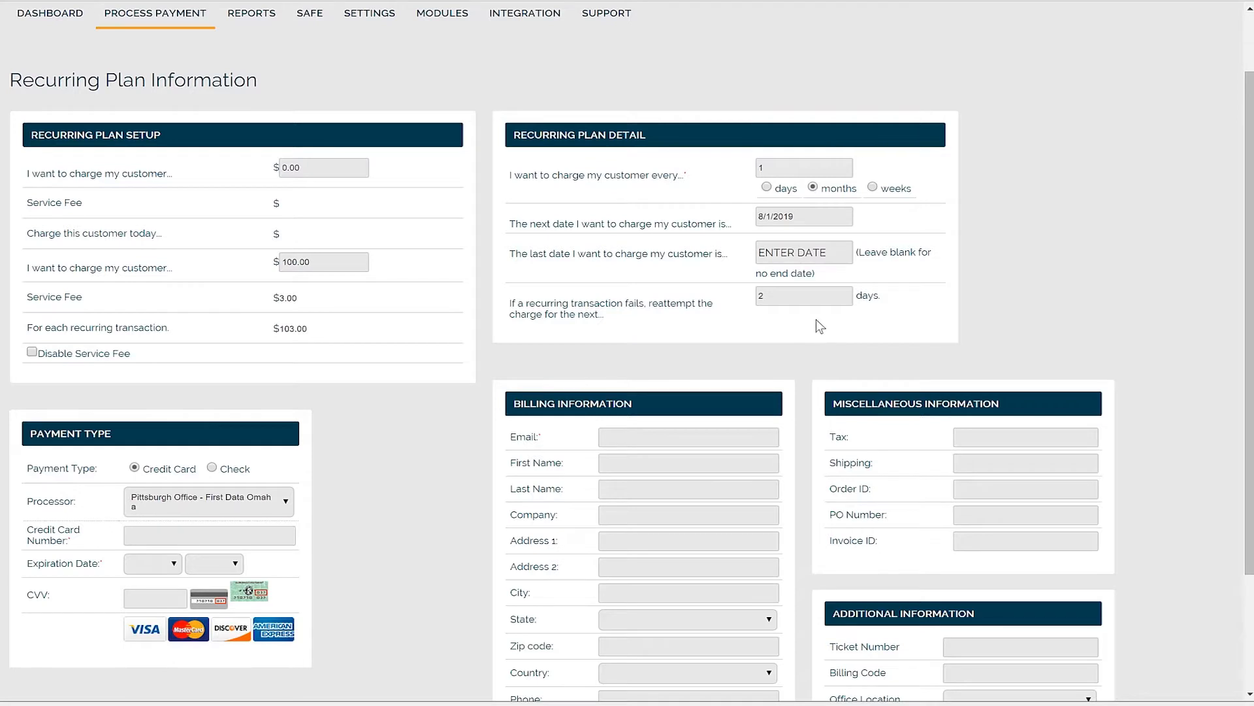
Fill in the customer's email, first name and last name in the billing information.
{"action": "scroll", "coordinate": [820, 323], "scroll_direction": "down", "scroll_amount": 3}
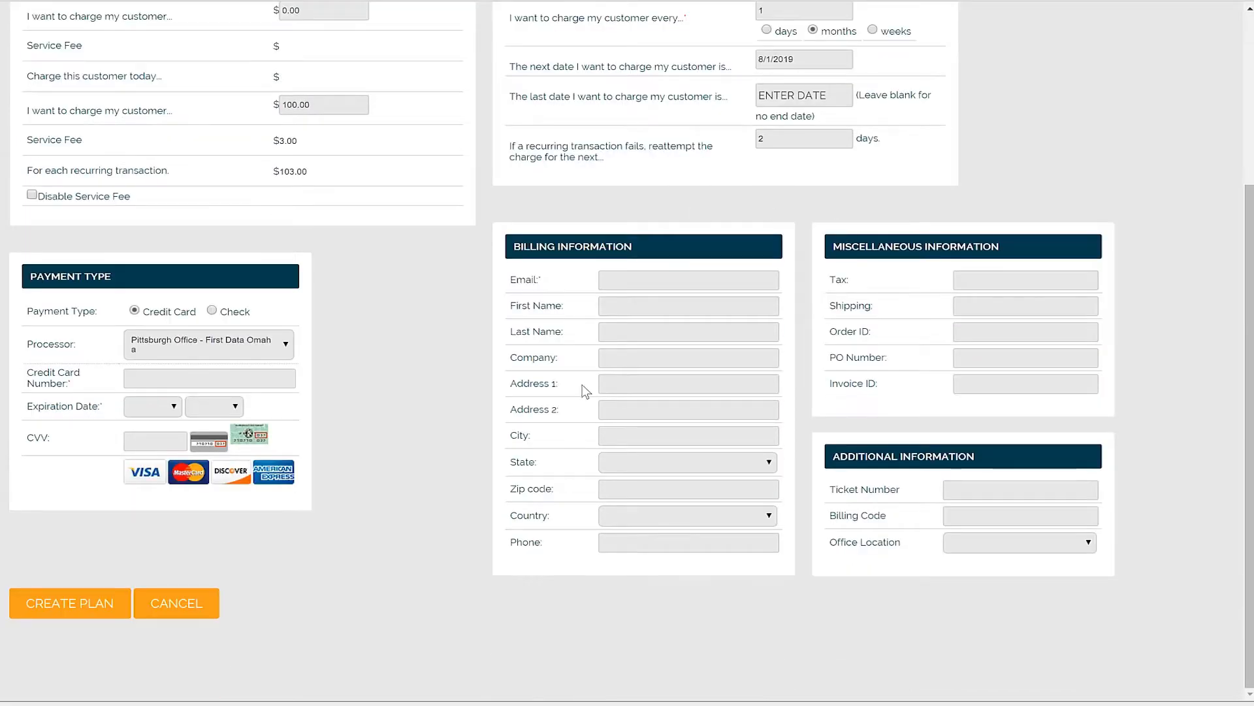
{"action": "left_click", "coordinate": [653, 282]}
{"action": "type", "text": "Customer@"}
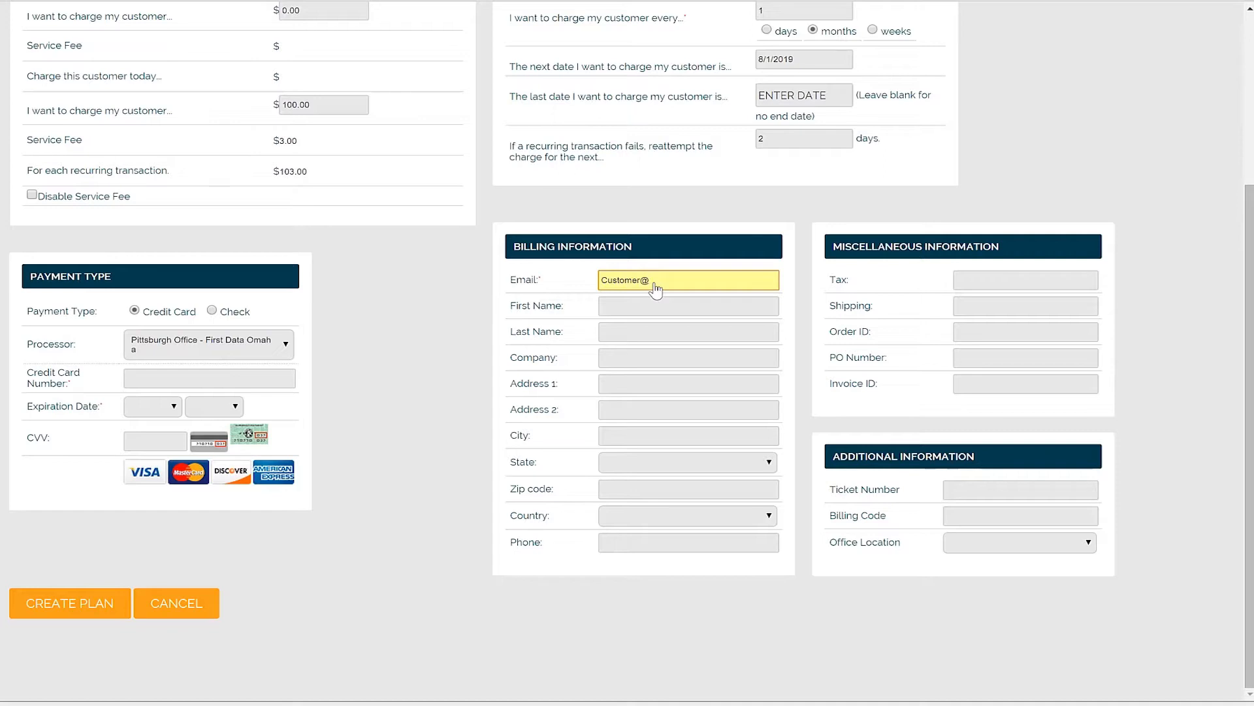
{"action": "type", "text": "Email.com"}
{"action": "left_click", "coordinate": [650, 308]}
{"action": "left_click", "coordinate": [648, 310]}
{"action": "type", "text": "Your"}
{"action": "left_click", "coordinate": [651, 335]}
{"action": "type", "text": "Customer"}
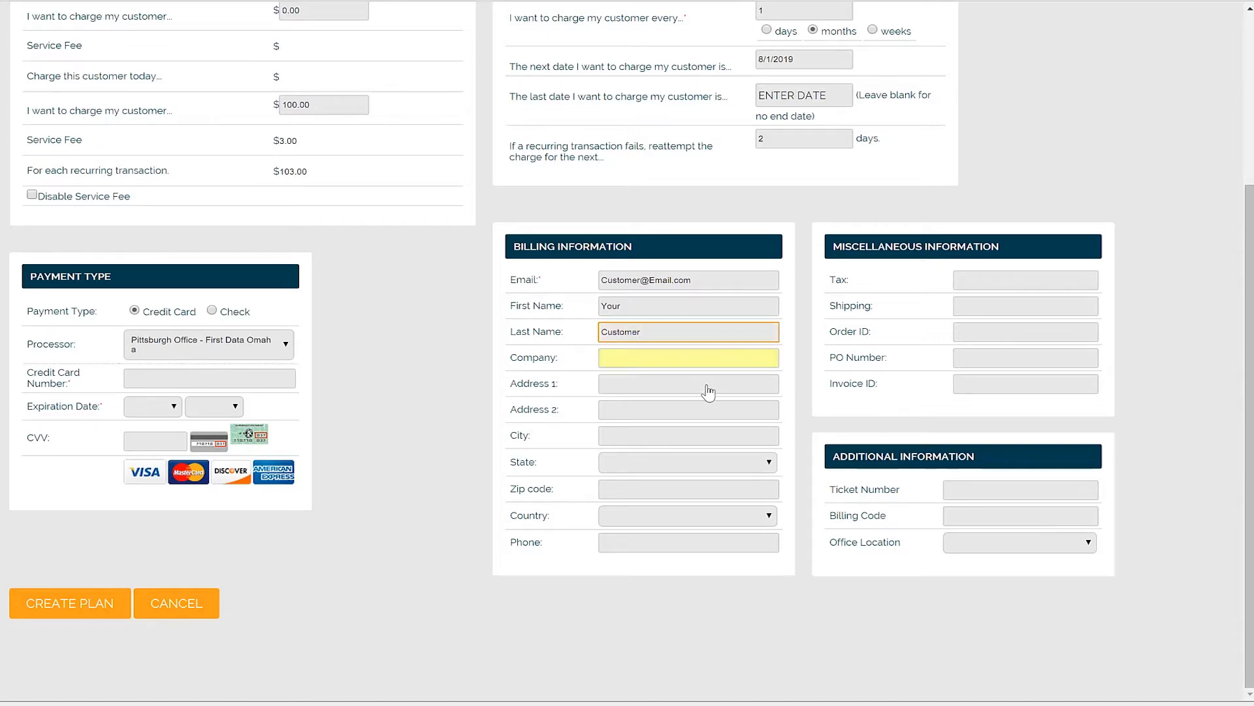
Enter the credit card number, expiration date 11/2030 and CVV, and create the recurring plan.
{"action": "left_click", "coordinate": [183, 384]}
{"action": "type", "text": "4111111111111111"}
{"action": "left_click", "coordinate": [152, 406]}
{"action": "left_click", "coordinate": [153, 363]}
{"action": "left_click", "coordinate": [203, 408]}
{"action": "left_click", "coordinate": [202, 384]}
{"action": "left_click", "coordinate": [154, 443]}
{"action": "type", "text": "123"}
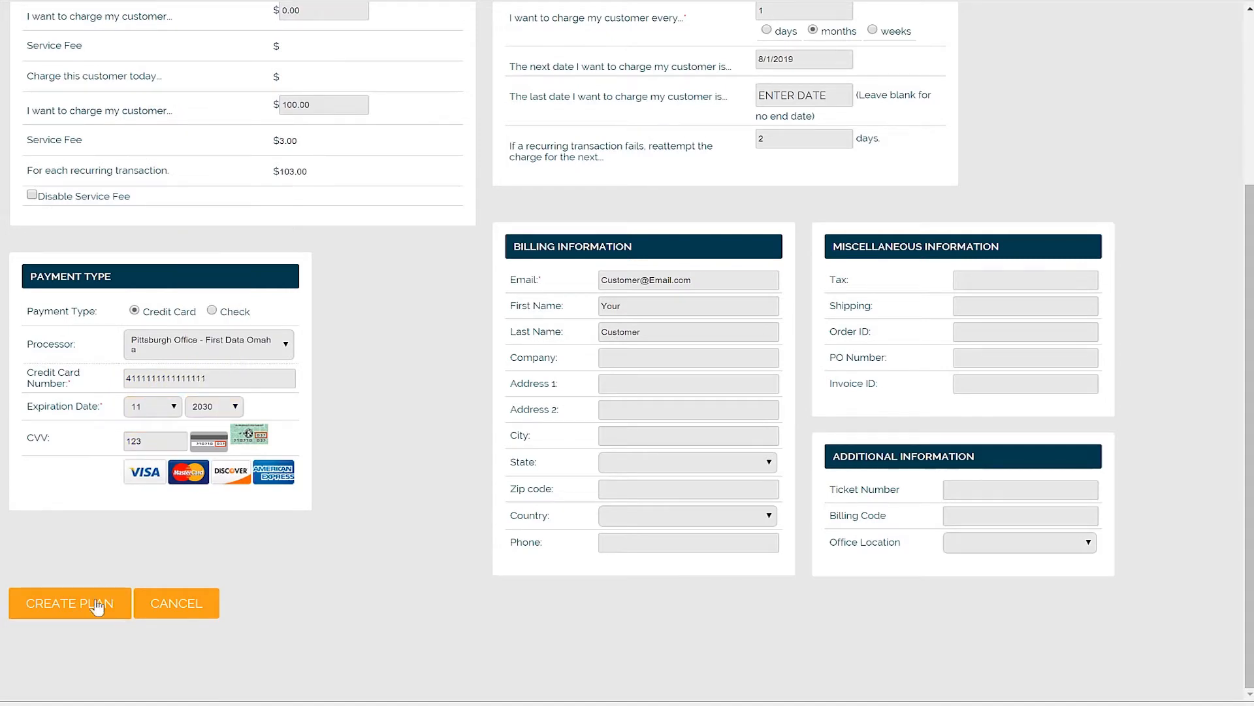
{"action": "left_click", "coordinate": [96, 606]}
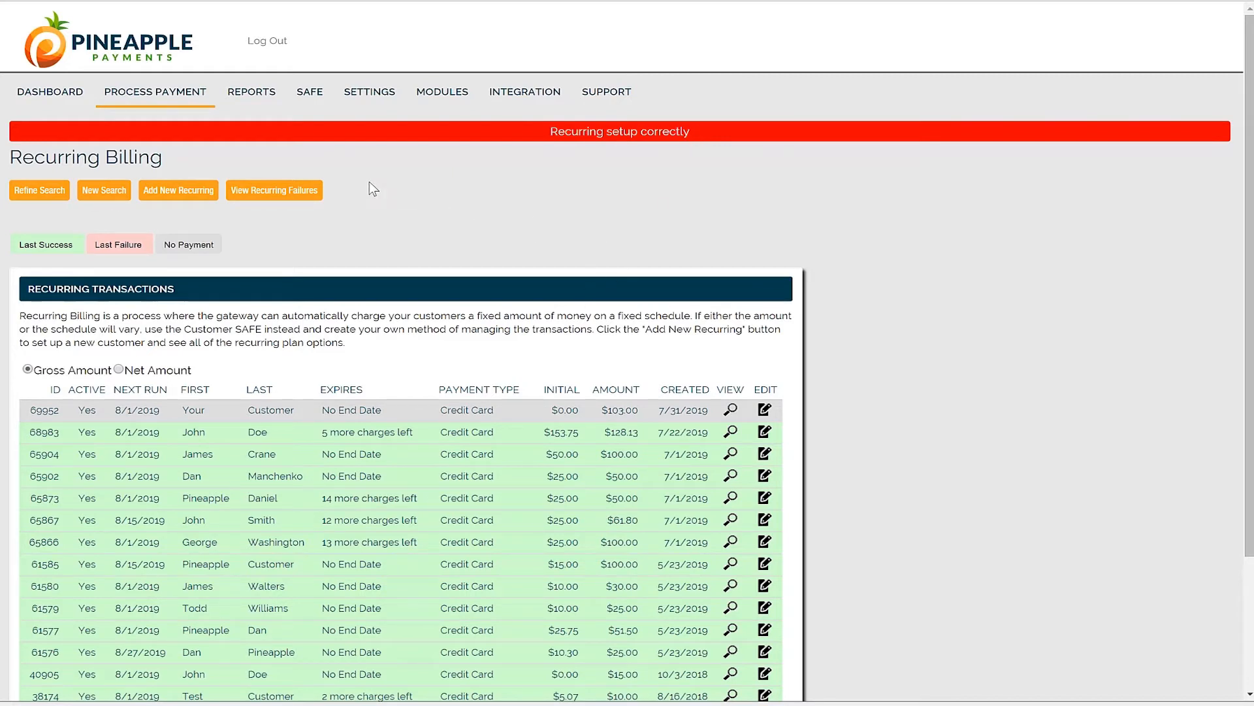
Open the Transaction Report and examine the available transaction source filters, including the recurring ones, without choosing any.
{"action": "mouse_move", "coordinate": [258, 94]}
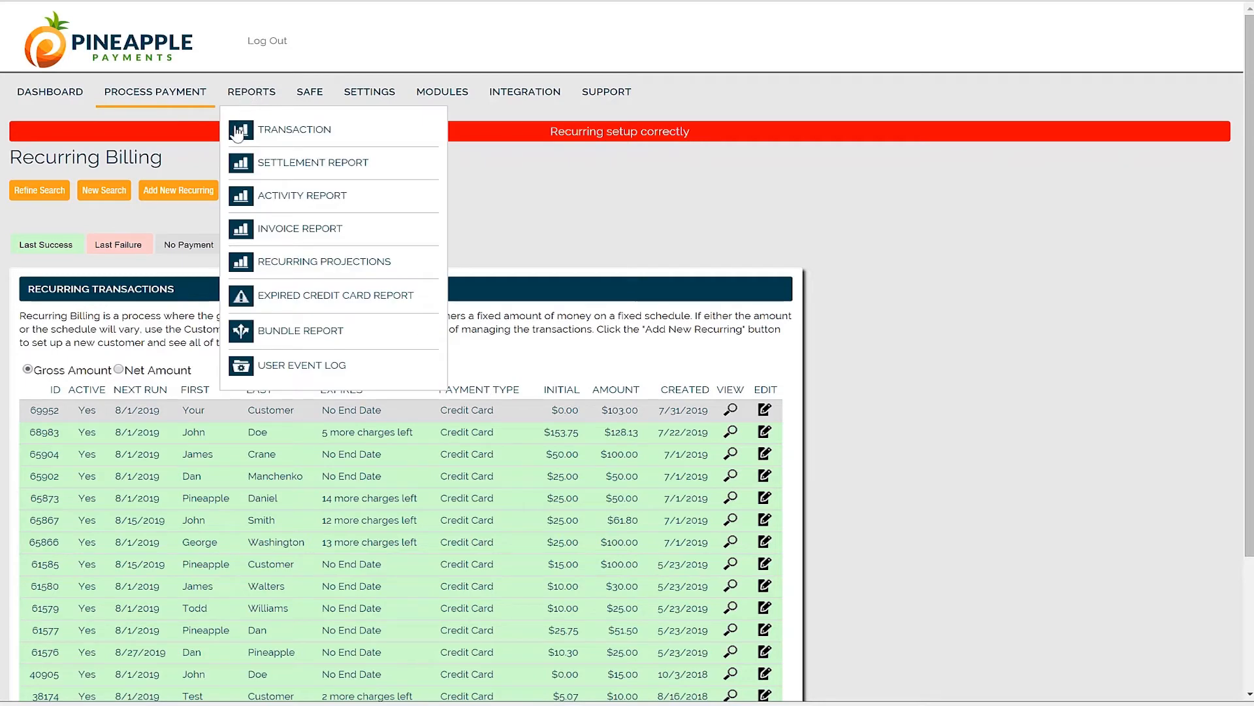
{"action": "left_click", "coordinate": [354, 137]}
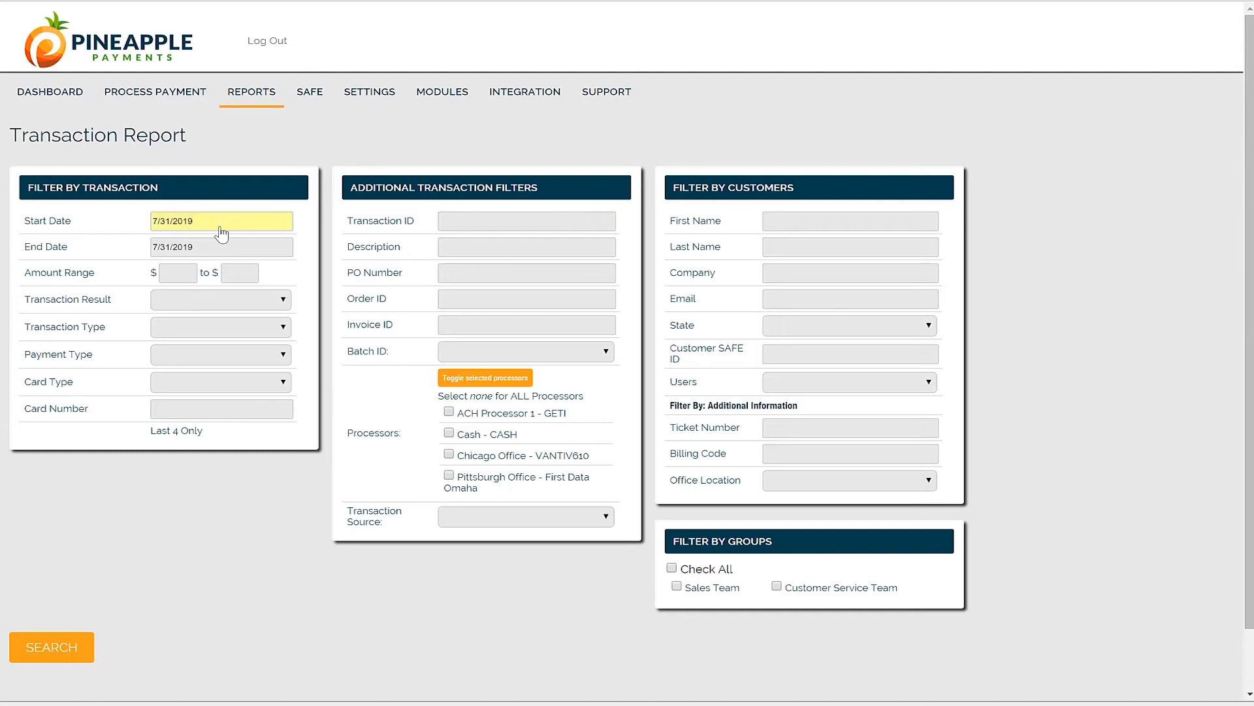
{"action": "left_click", "coordinate": [523, 519]}
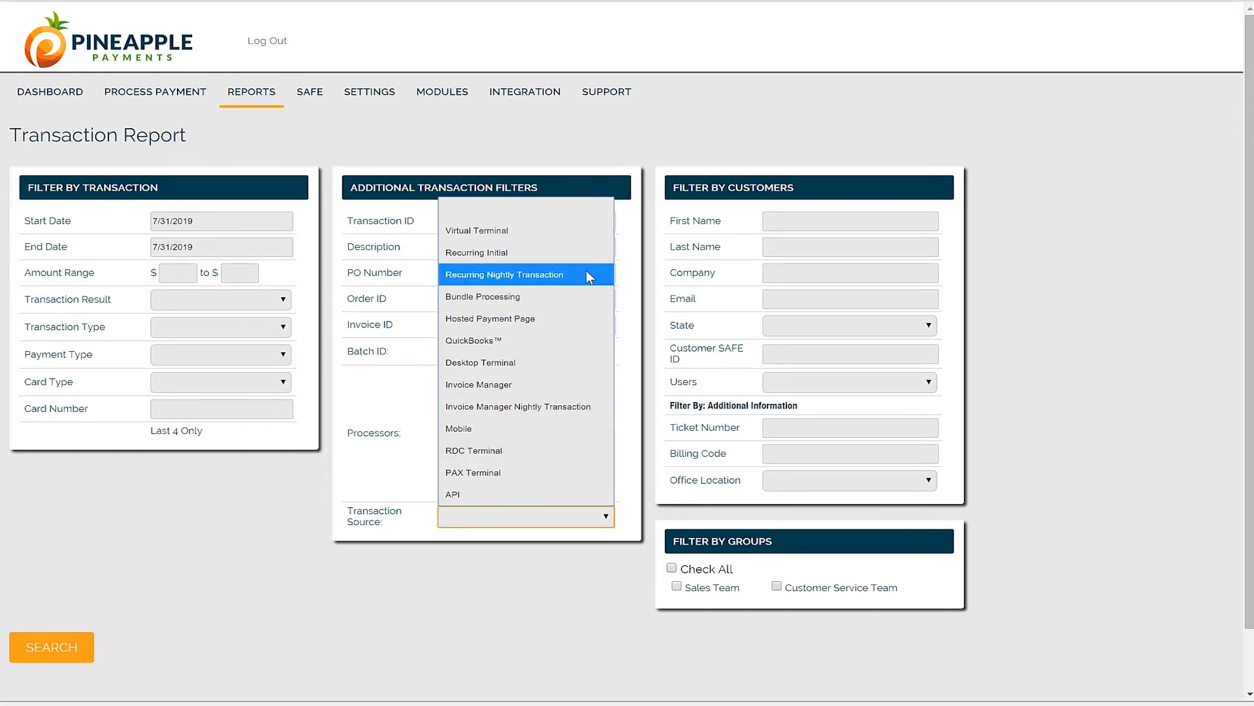
{"action": "left_click", "coordinate": [542, 152]}
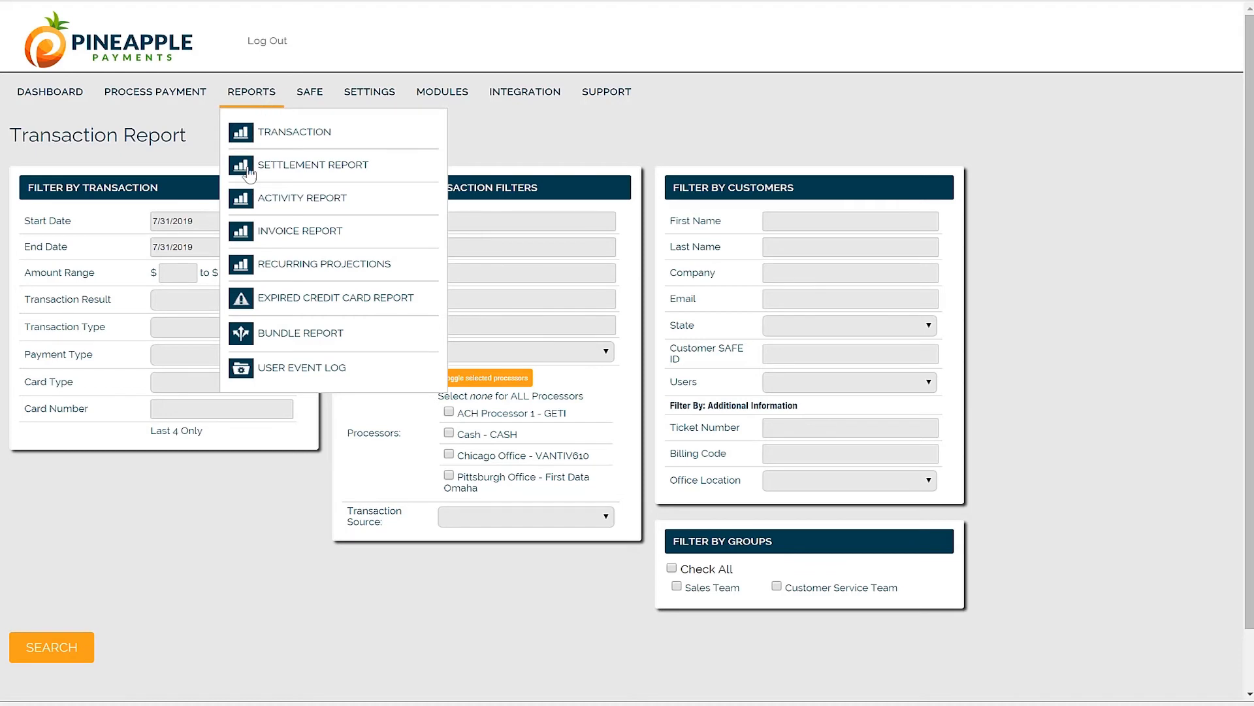
Run the Recurring Projections report from 7/31/2019 to 8/31/2019, grouped by weeks.
{"action": "left_click", "coordinate": [395, 270]}
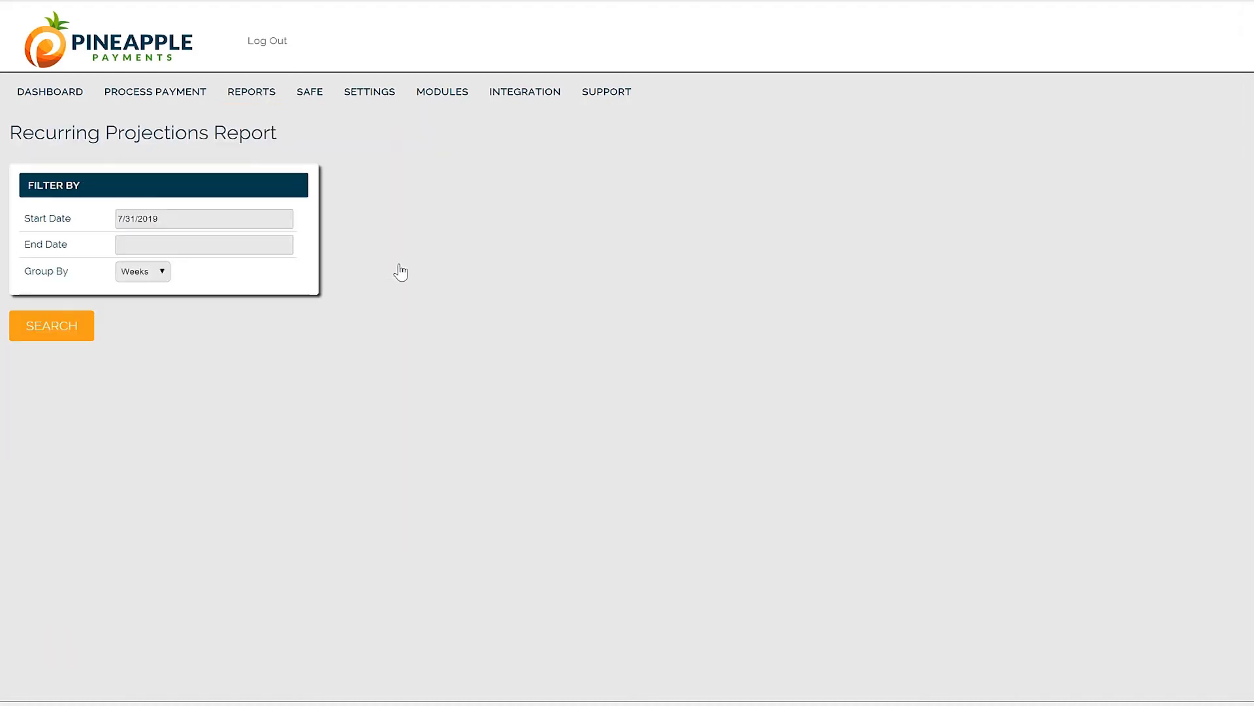
{"action": "left_click", "coordinate": [198, 248]}
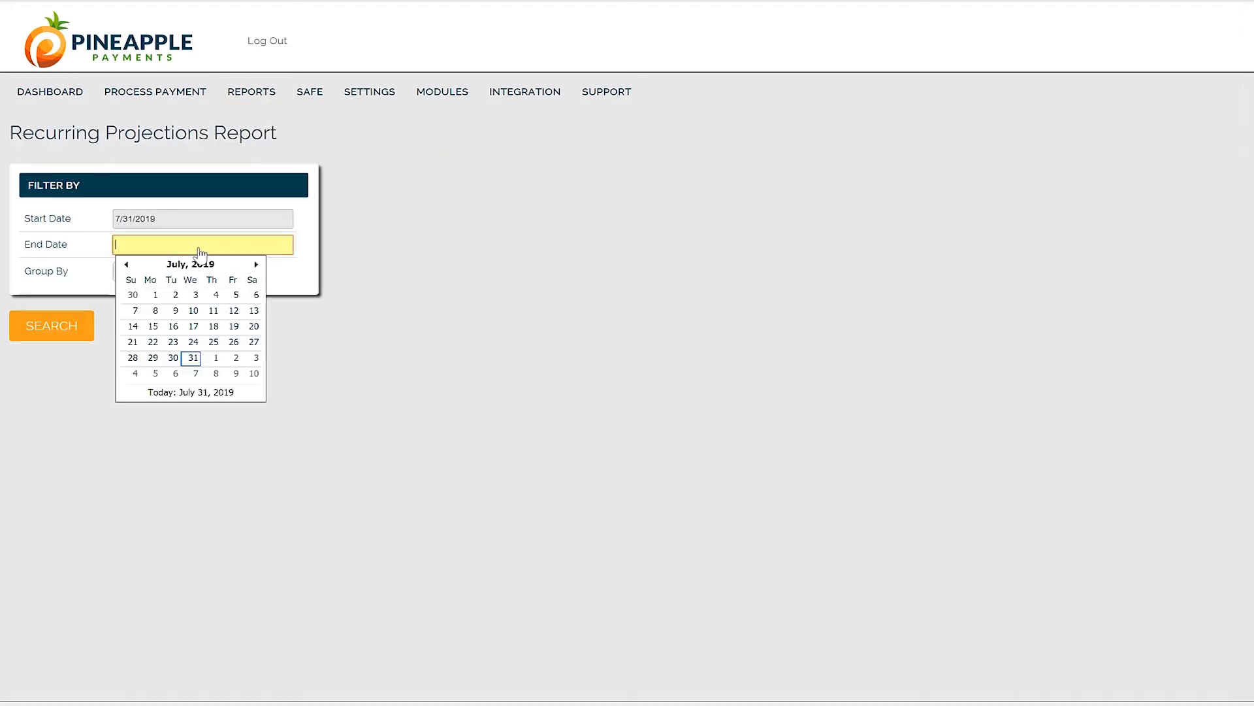
{"action": "left_click", "coordinate": [255, 264]}
{"action": "left_click", "coordinate": [255, 264]}
{"action": "left_click", "coordinate": [253, 294]}
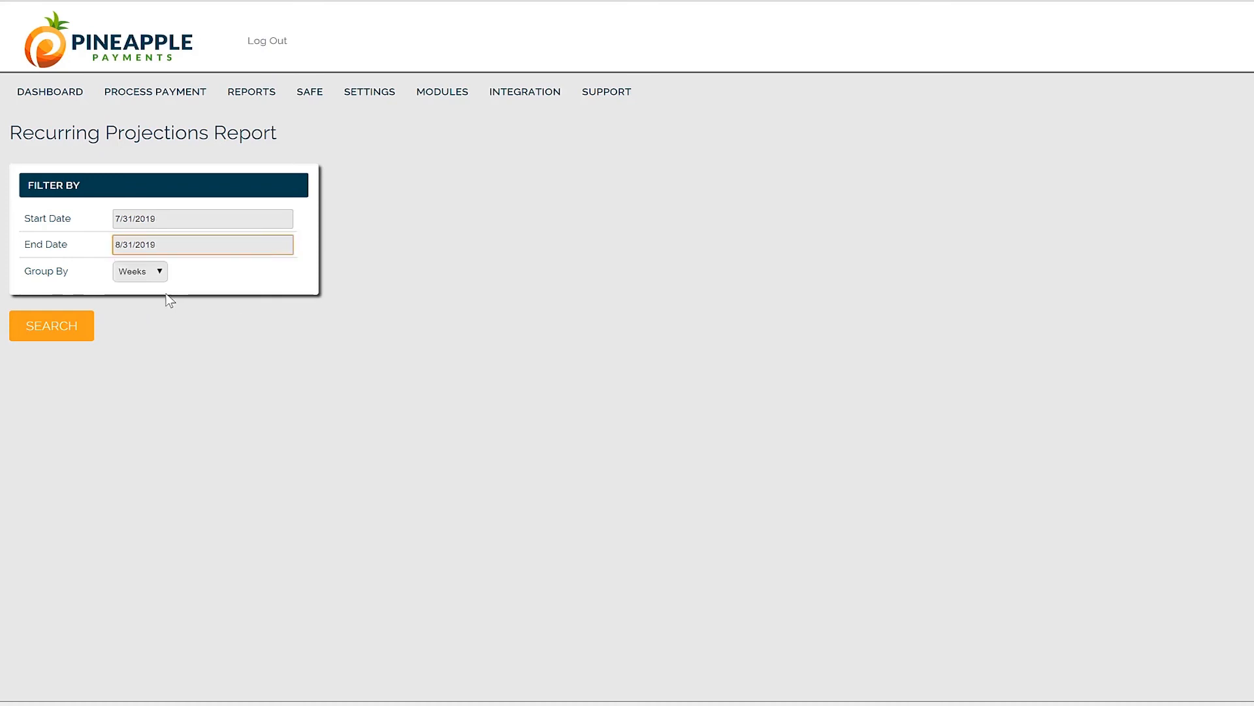
{"action": "left_click", "coordinate": [140, 271]}
{"action": "left_click", "coordinate": [140, 294]}
{"action": "left_click", "coordinate": [57, 329]}
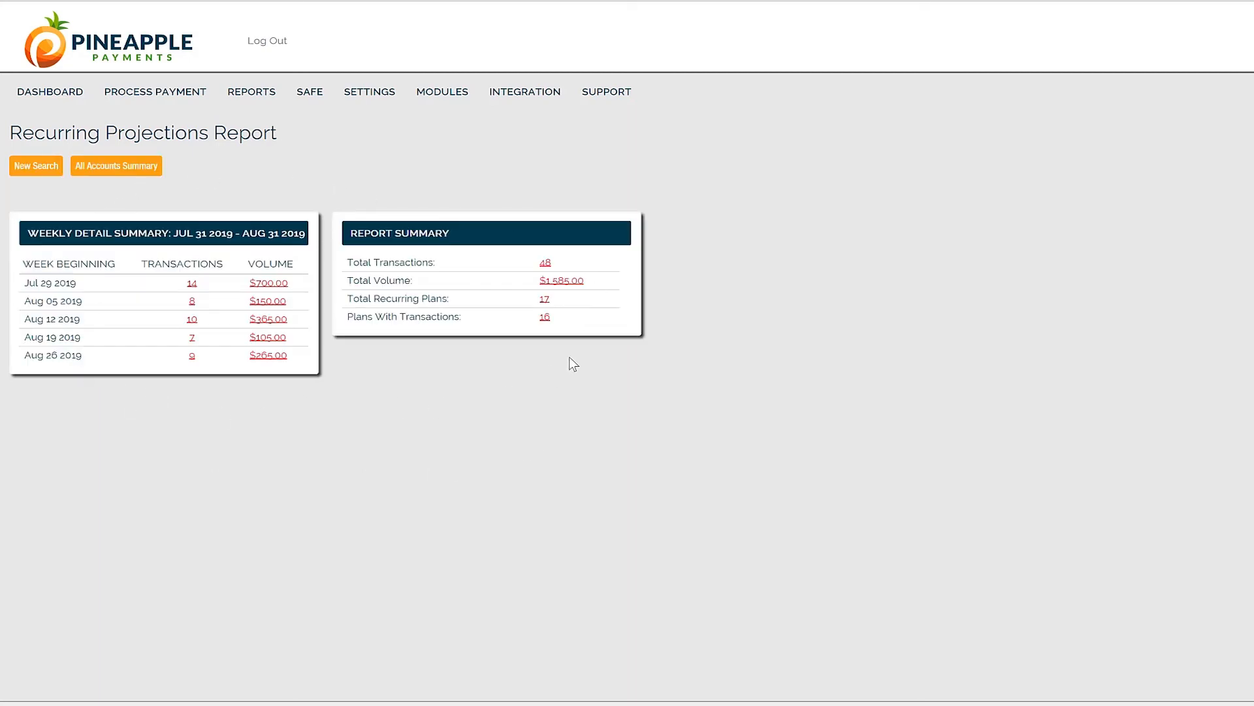
Return to the Recurring Billing search page.
{"action": "mouse_move", "coordinate": [165, 95]}
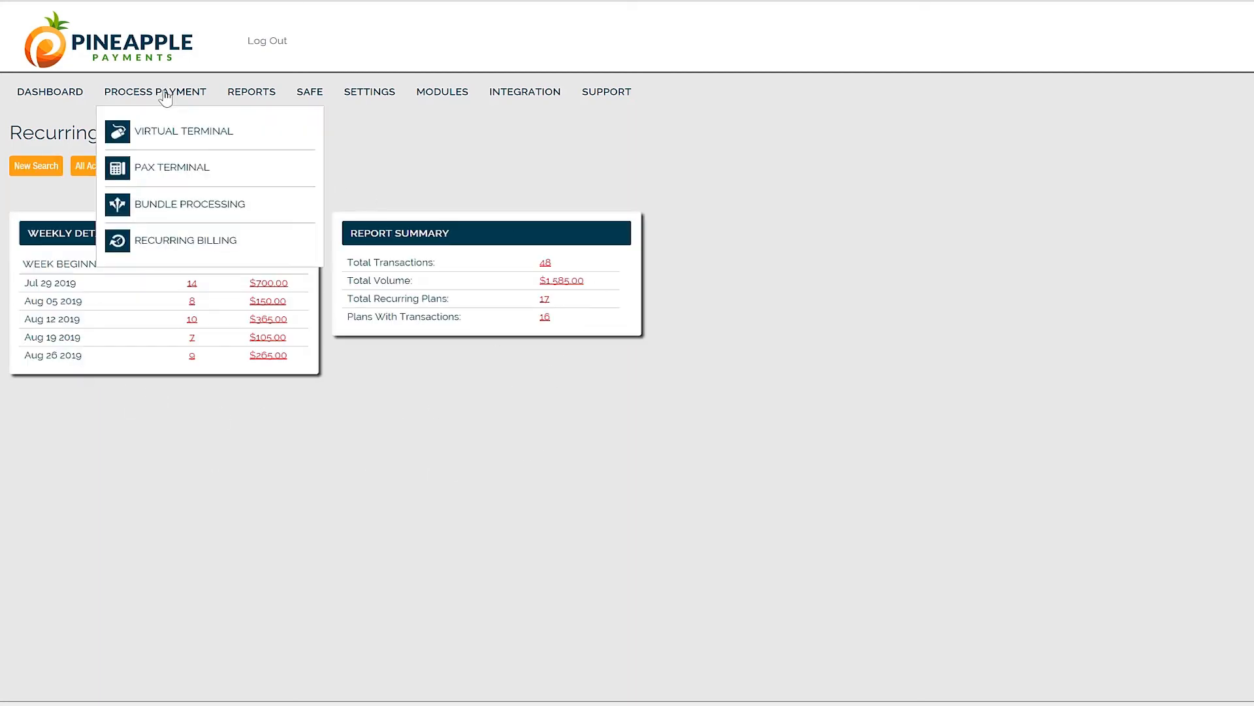
{"action": "left_click", "coordinate": [253, 249]}
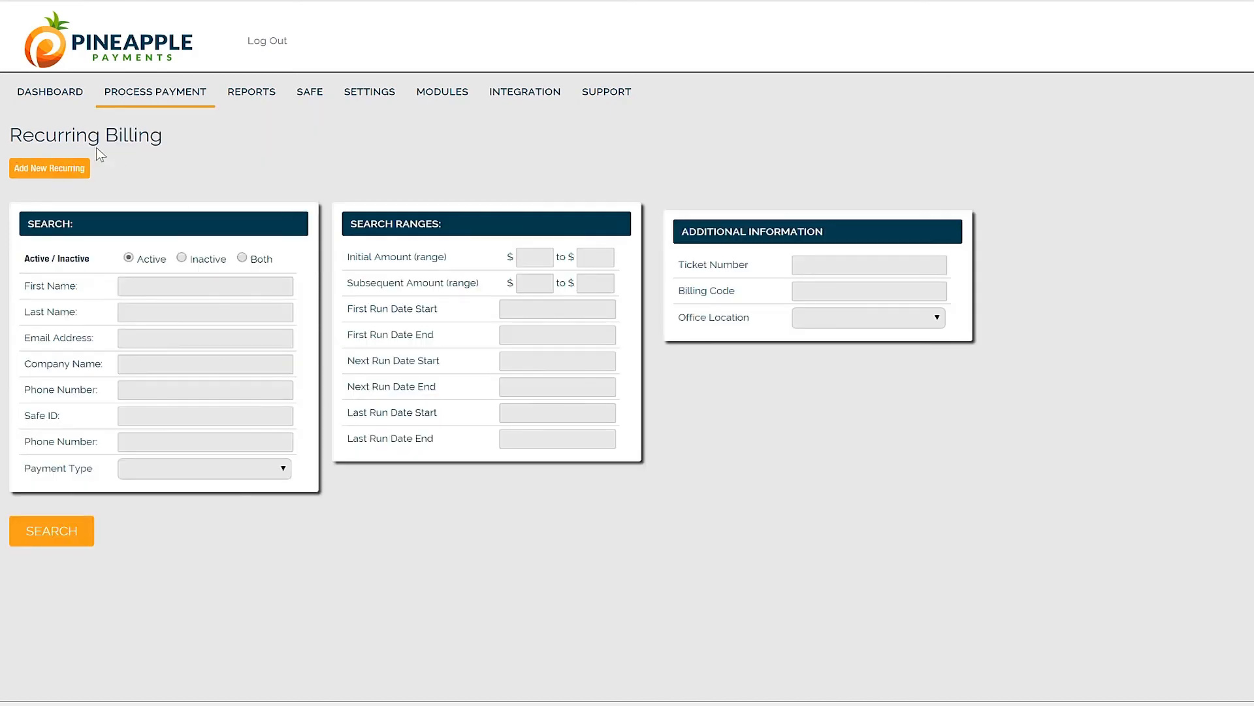